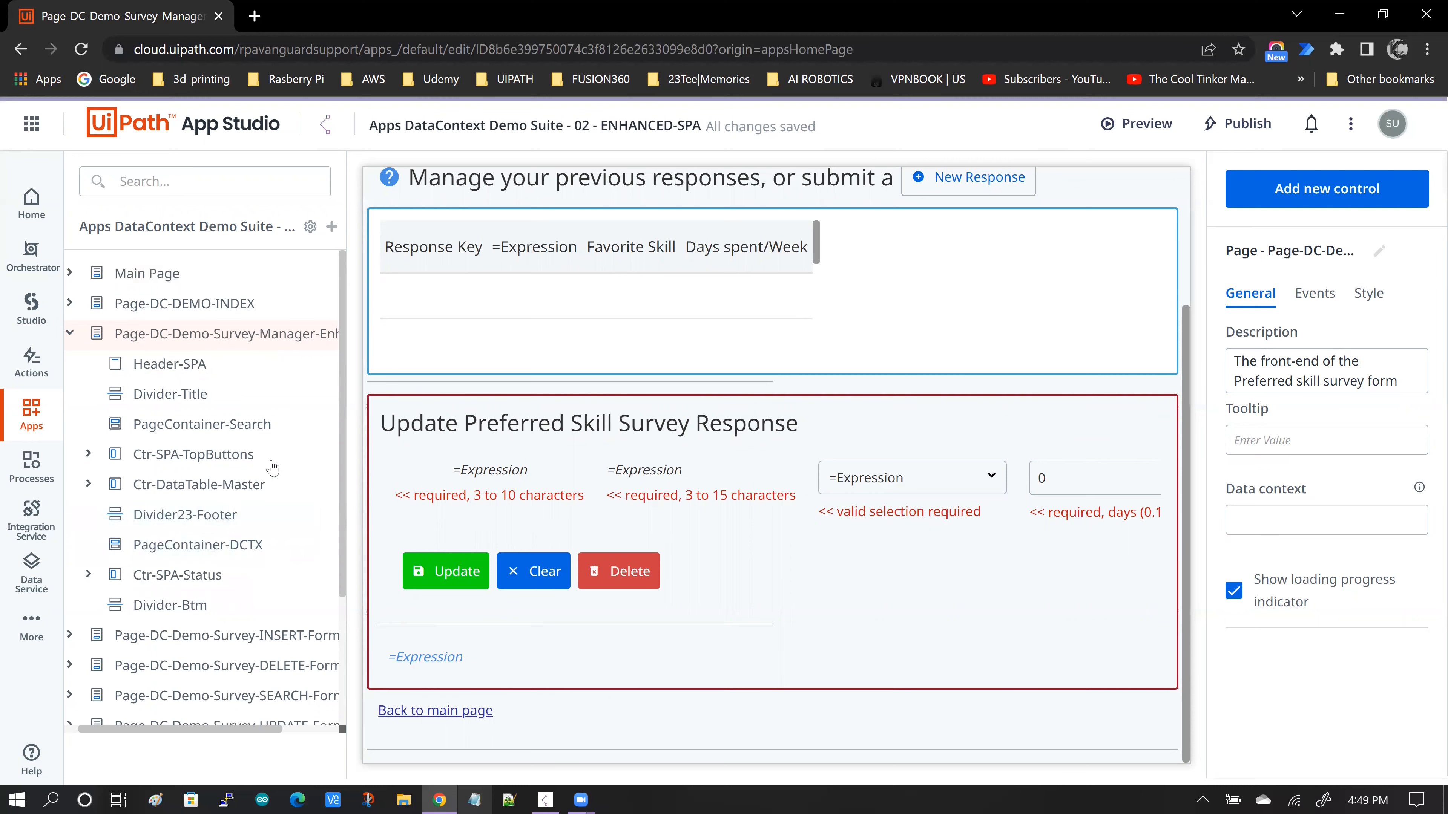
- Open the Page-DC-Demo-Survey-UPDATE-Form page of the app for editing
{"action": "scroll", "coordinate": [345, 342], "scroll_direction": "down", "scroll_amount": 1}
{"action": "scroll", "coordinate": [345, 378], "scroll_direction": "down", "scroll_amount": 5}
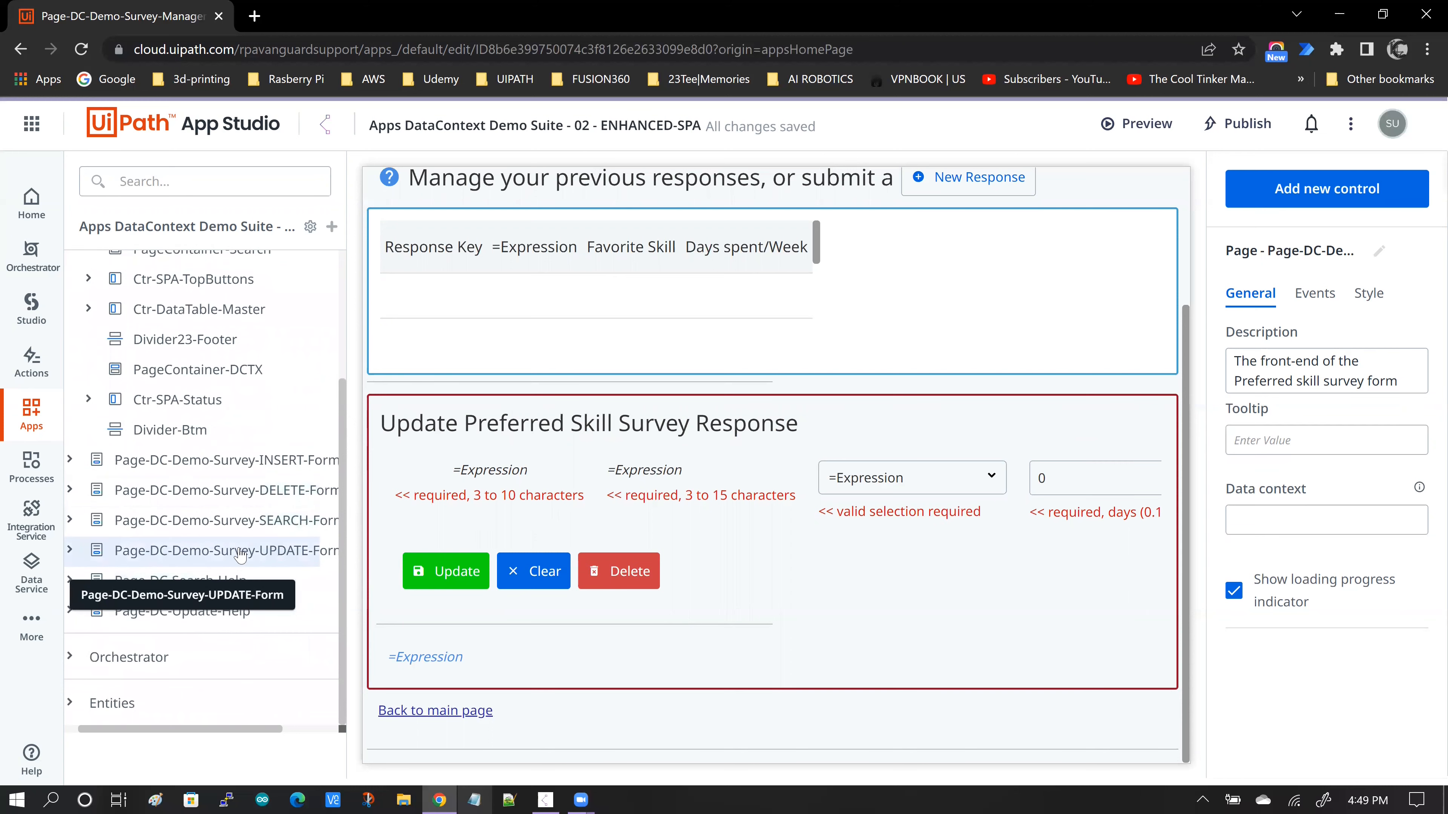
{"action": "left_click", "coordinate": [239, 551]}
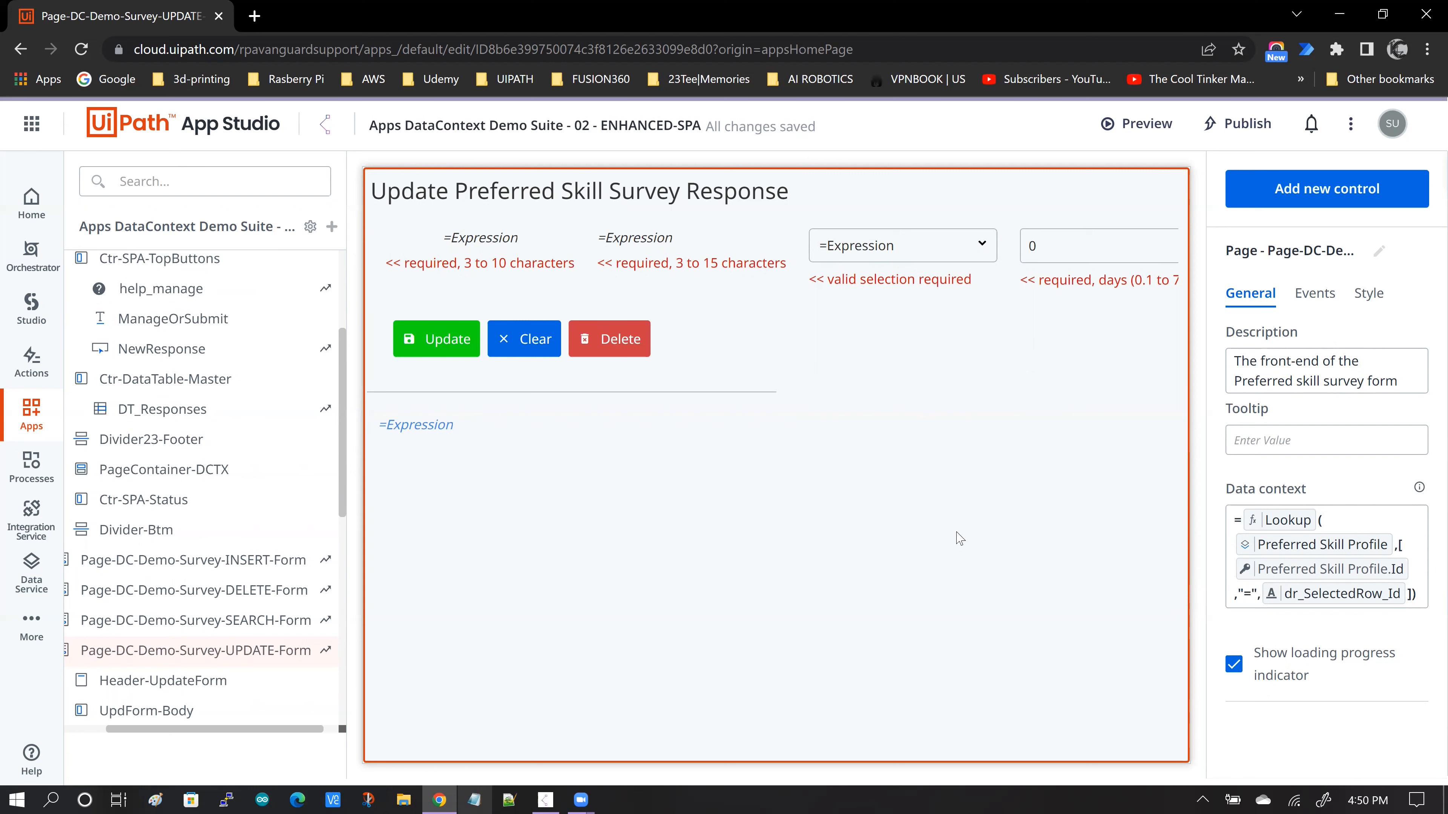
- Inspect the page's data context and the bindings of the first name, last name, favorite skill and days-per-week controls on the update form
{"action": "left_click", "coordinate": [489, 242]}
{"action": "left_click", "coordinate": [641, 243]}
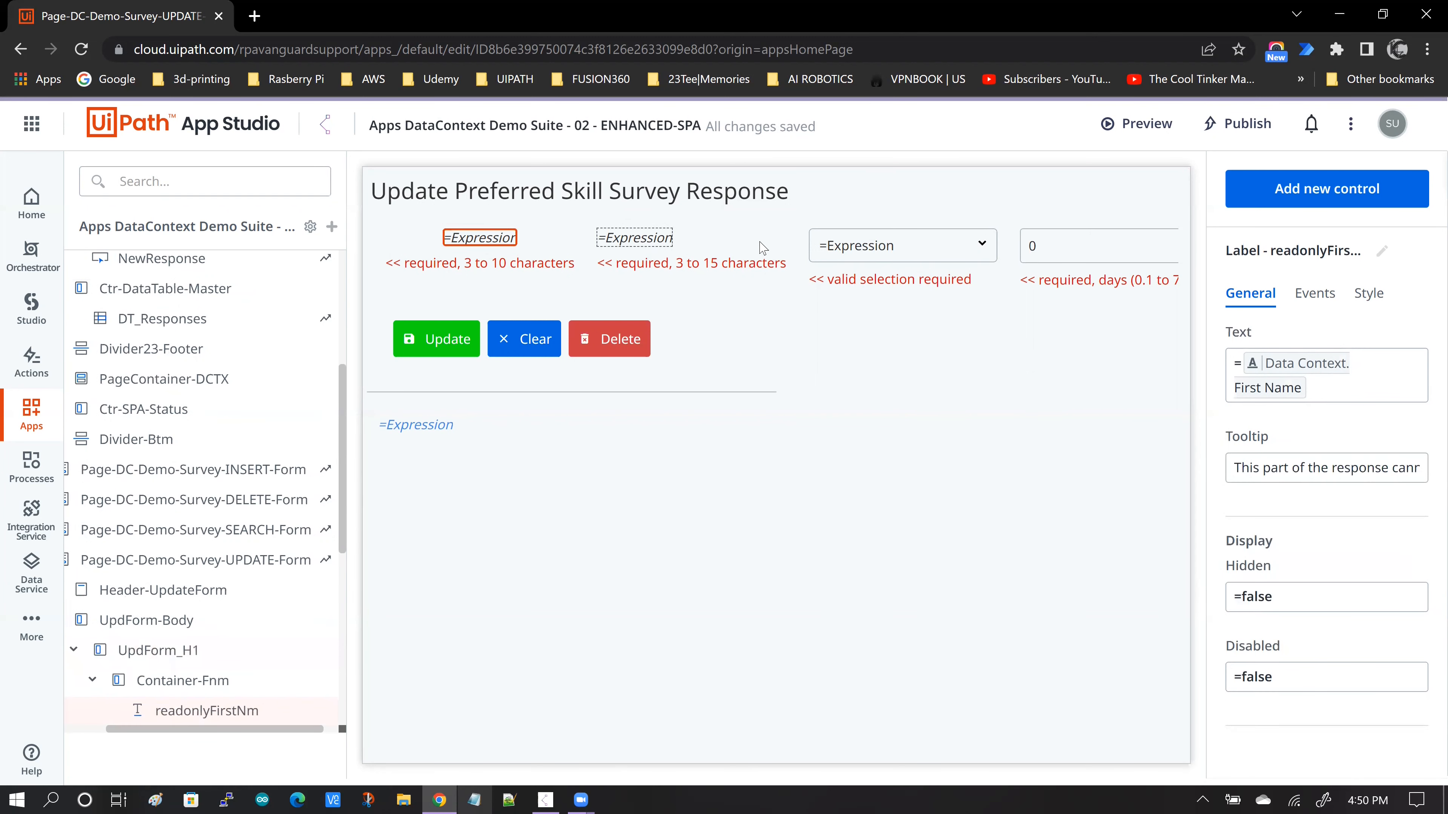
{"action": "left_click", "coordinate": [837, 257]}
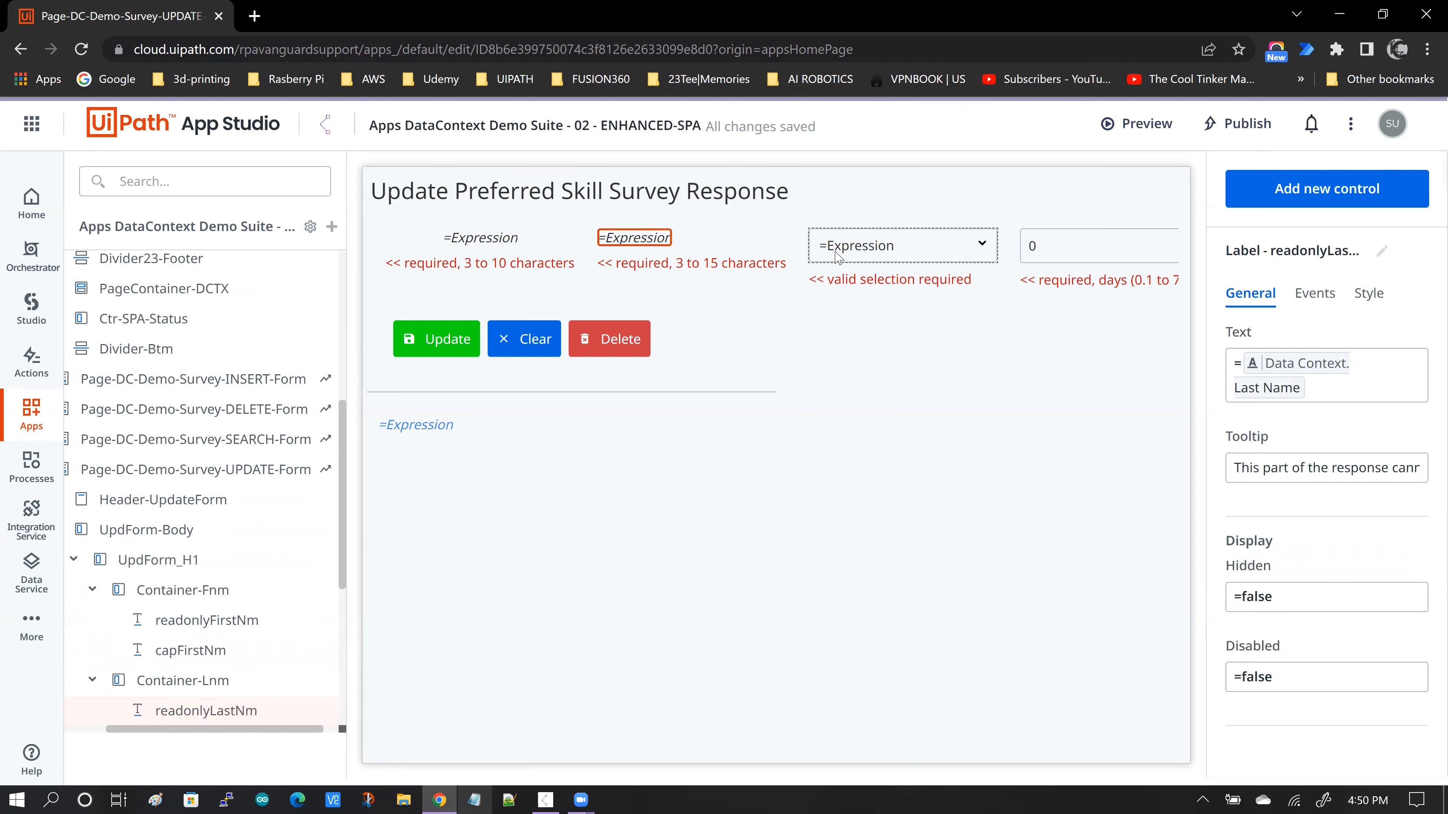
{"action": "left_click", "coordinate": [1066, 255]}
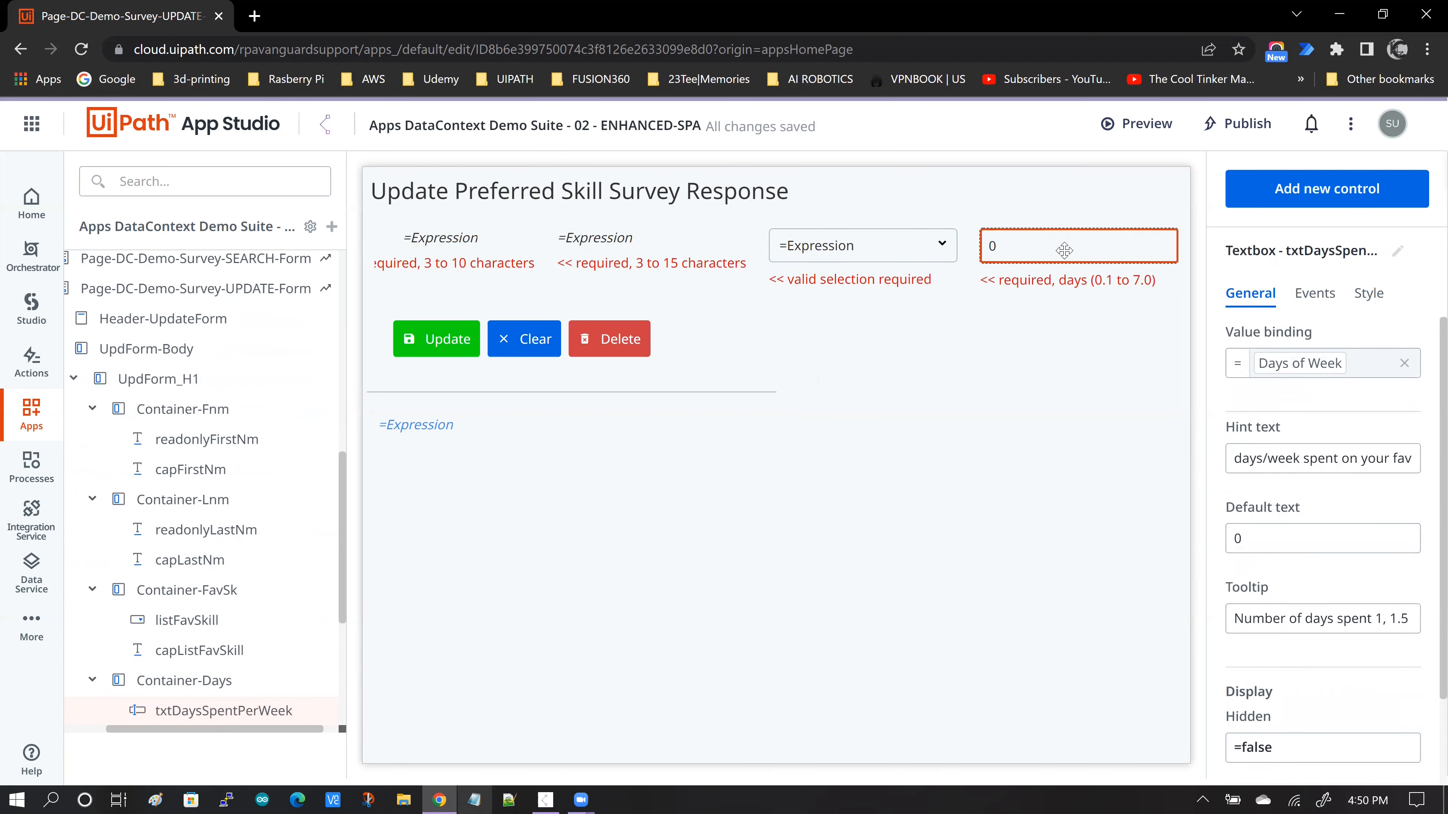
{"action": "left_click", "coordinate": [741, 249]}
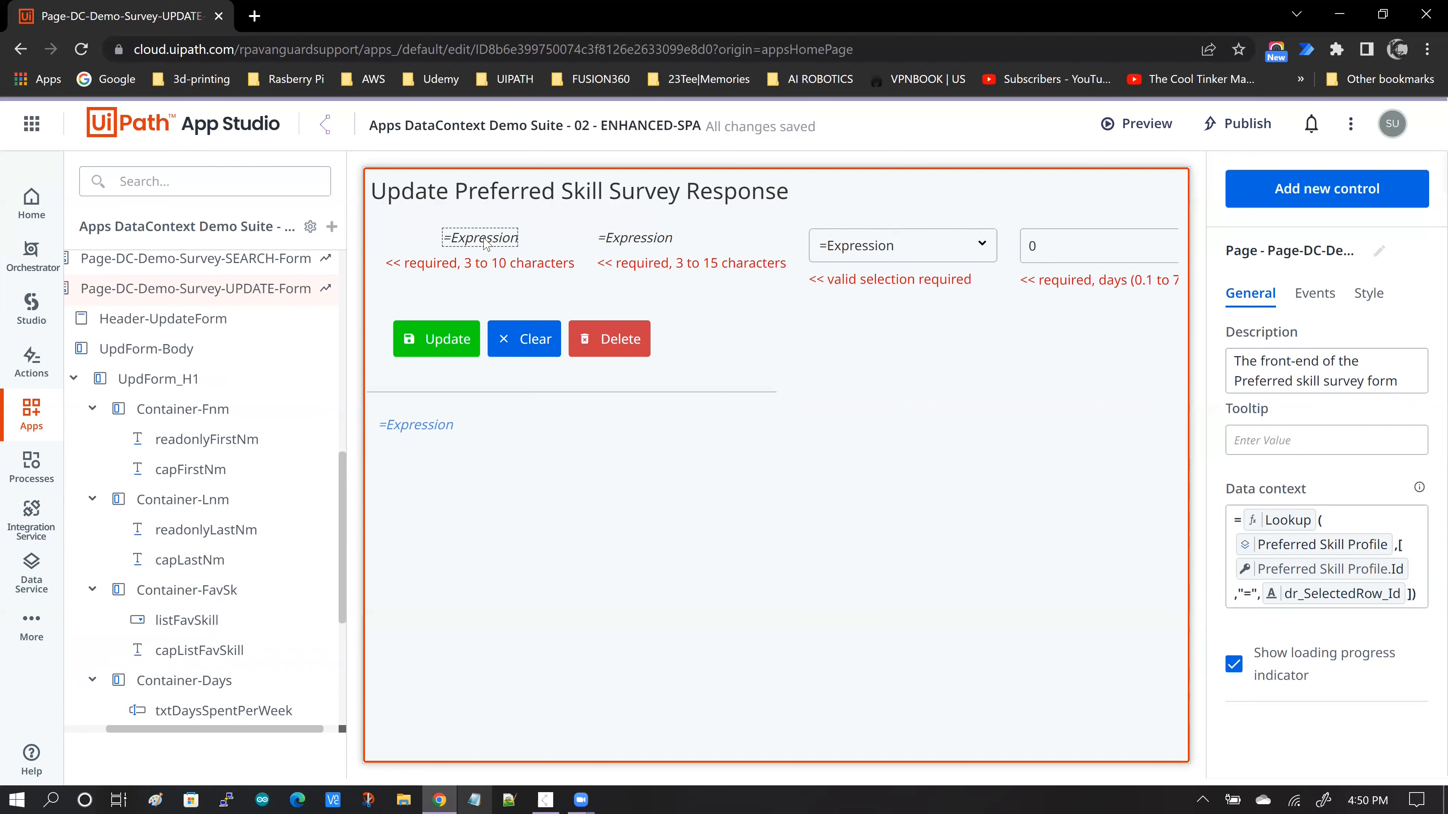
{"action": "left_click", "coordinate": [484, 243]}
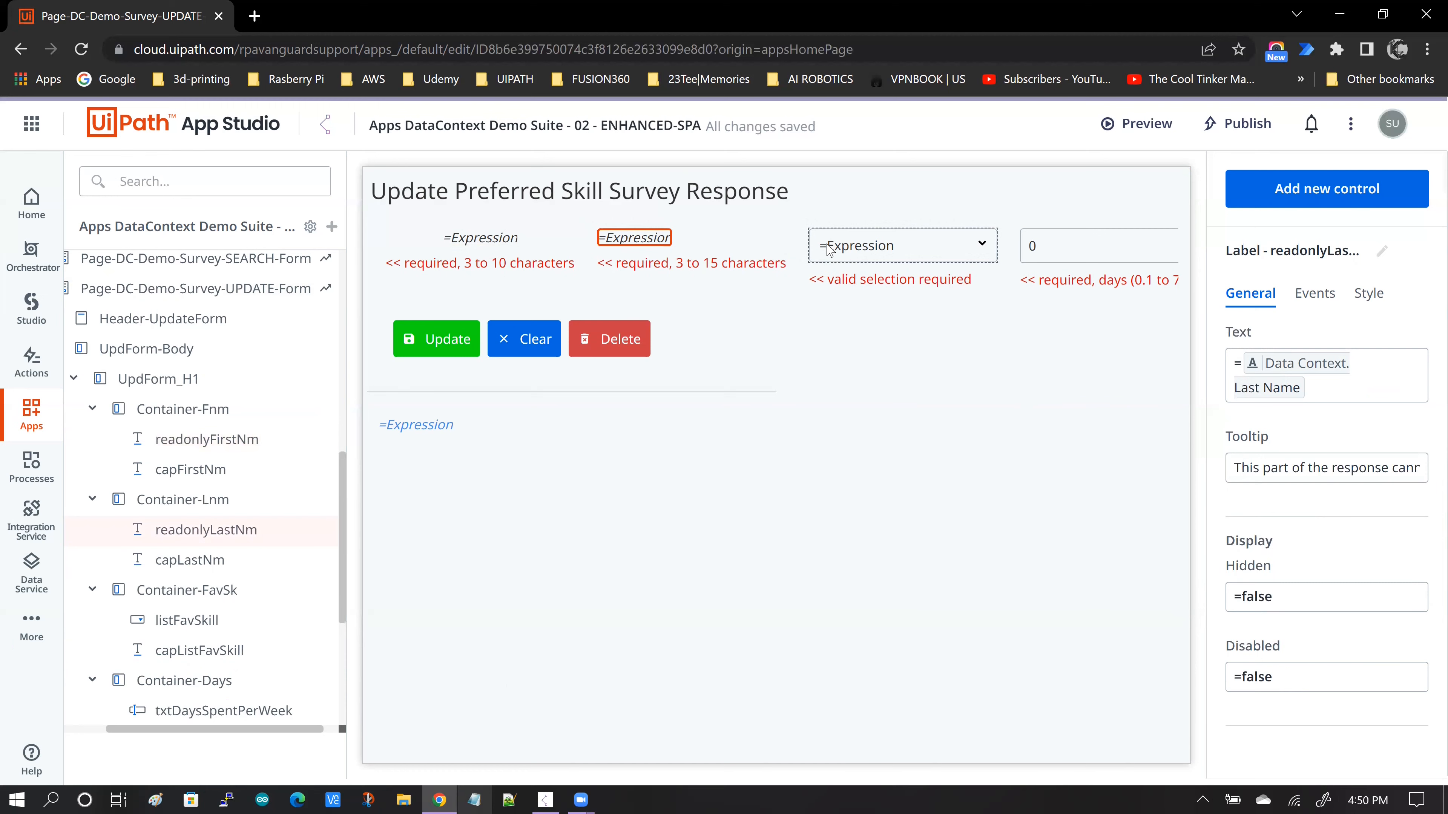
{"action": "left_click", "coordinate": [829, 250]}
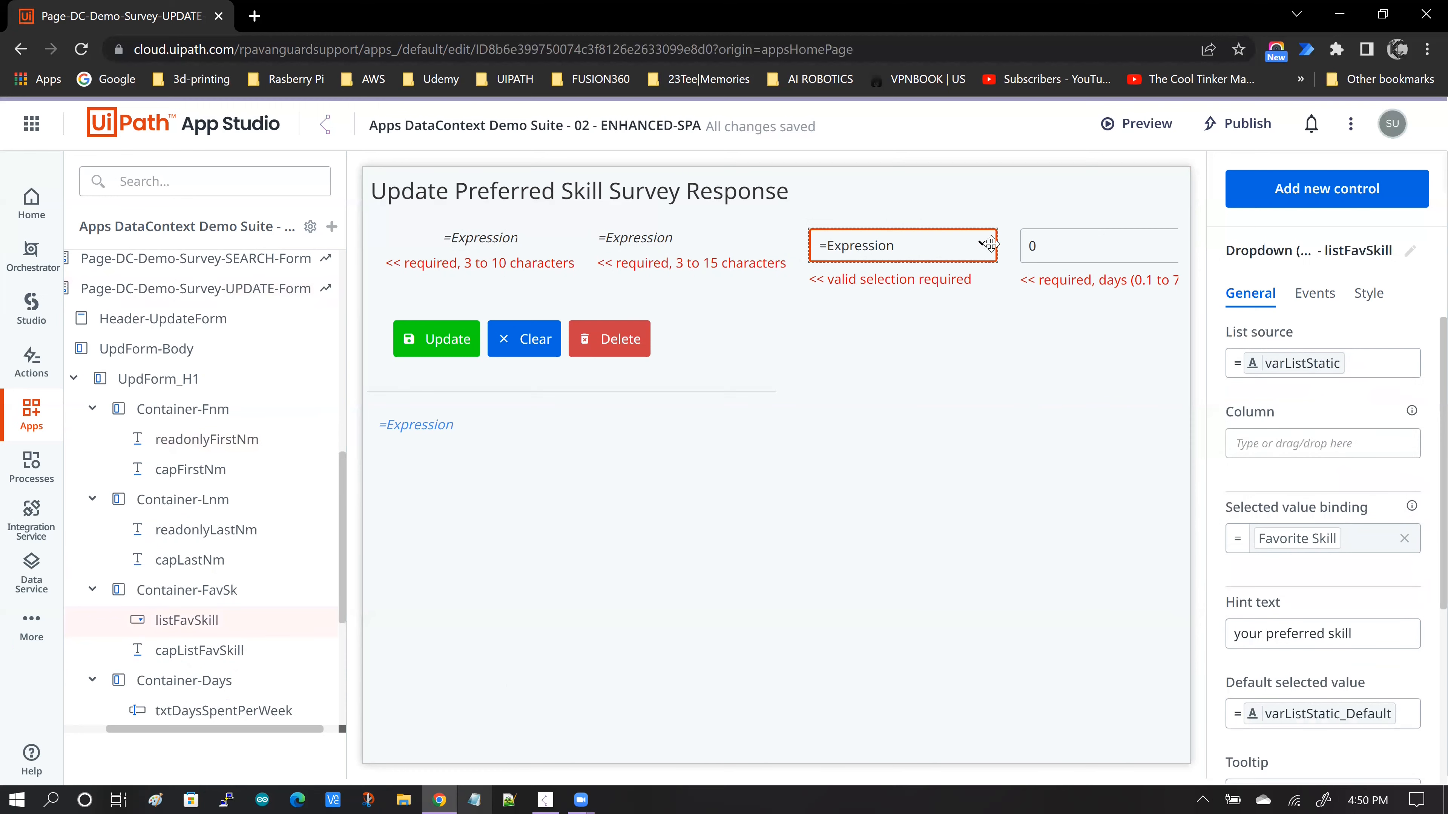
{"action": "left_click", "coordinate": [1047, 252]}
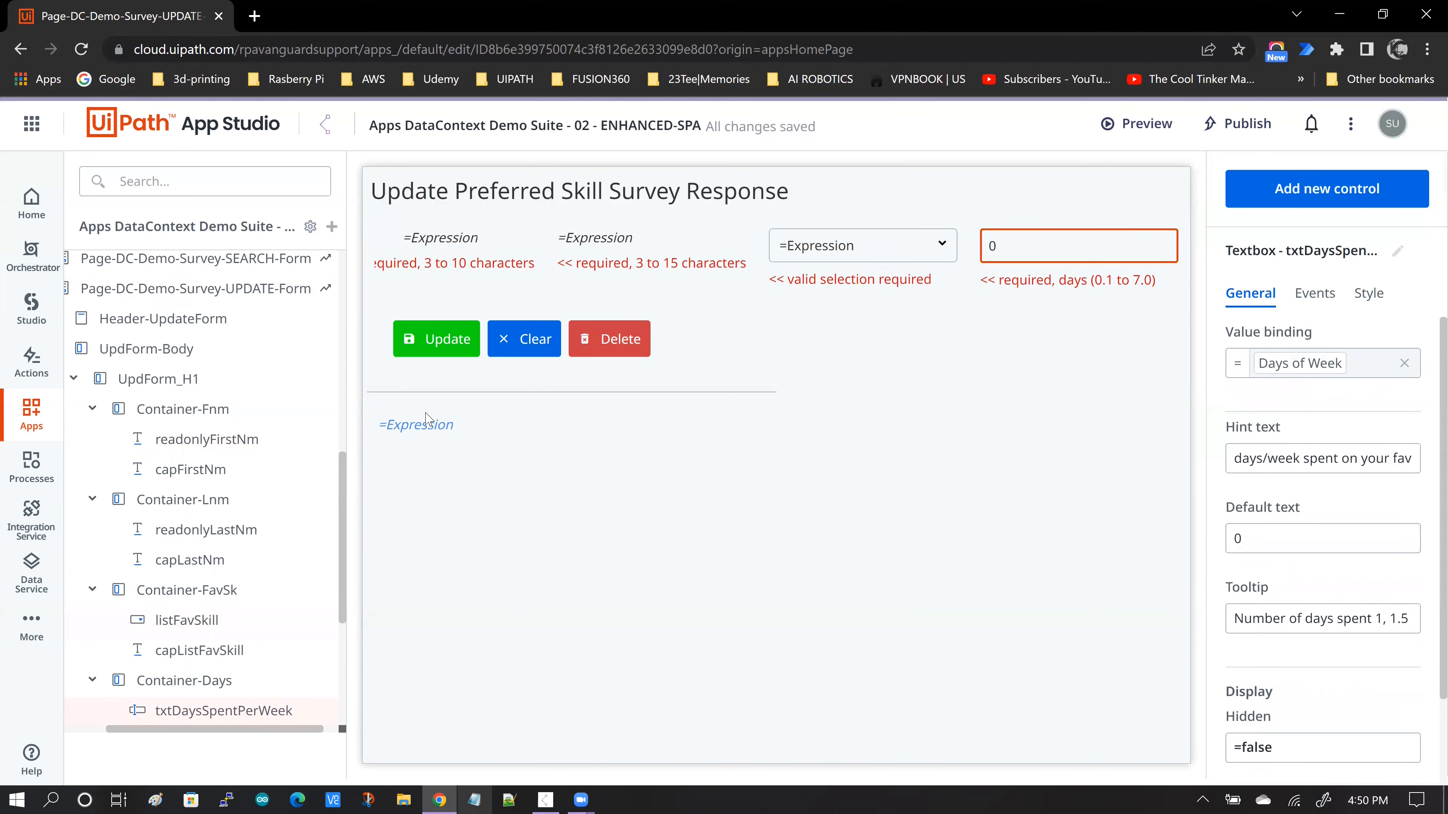
- Open the click event rules of the Update button and review its Create/Update Entity Record rule
{"action": "left_click", "coordinate": [441, 348]}
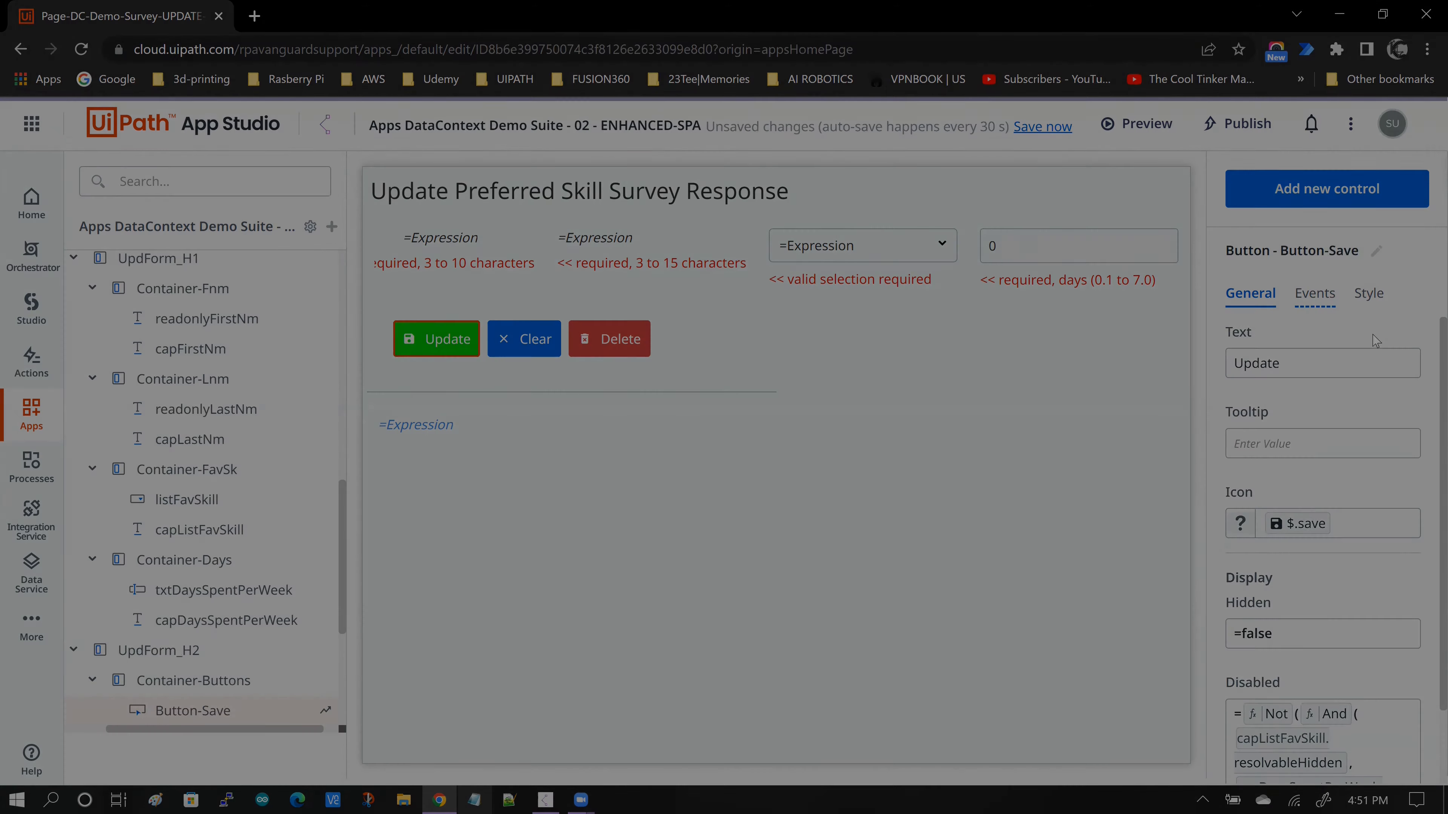
{"action": "left_click", "coordinate": [1314, 294]}
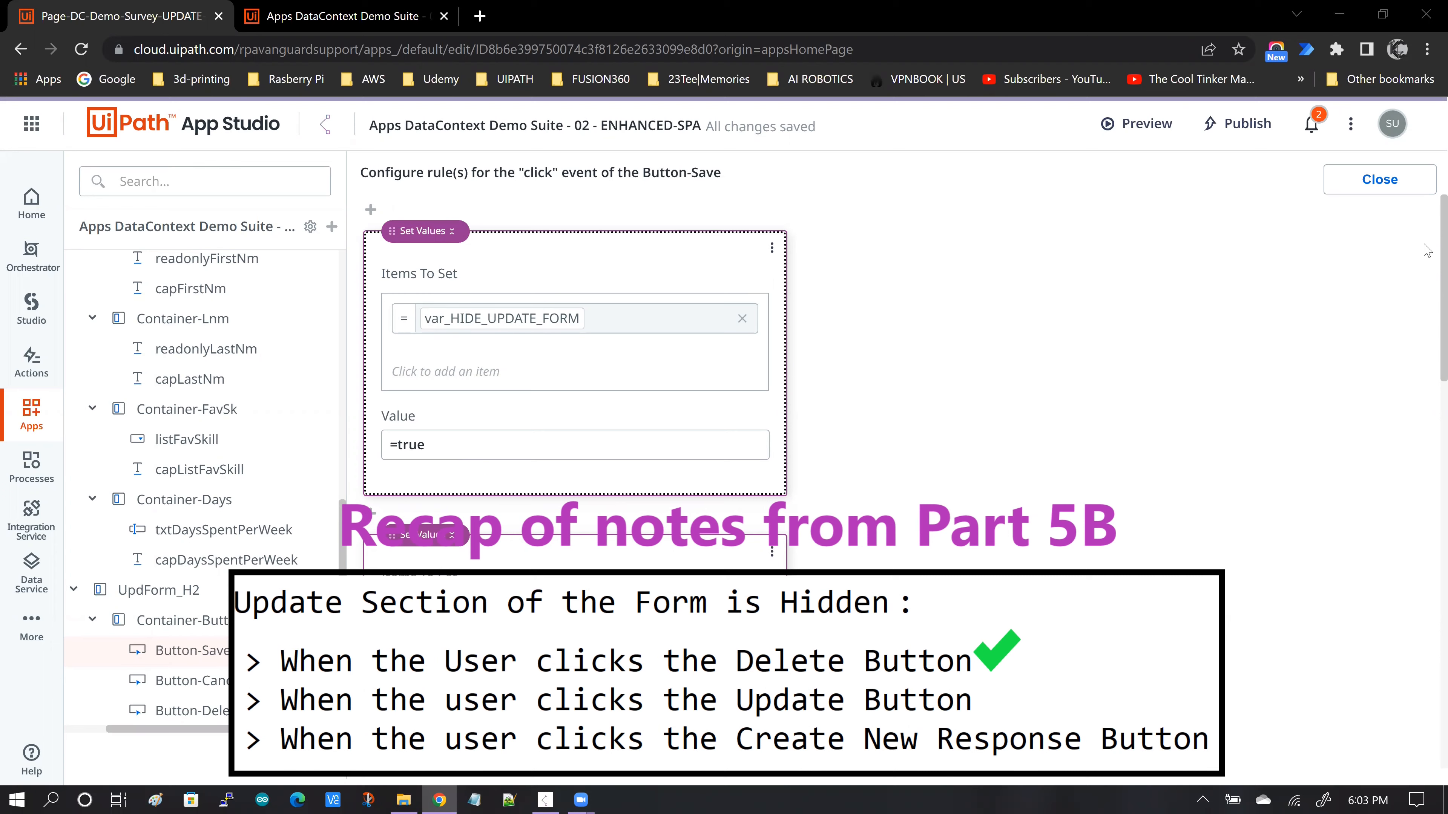
{"action": "scroll", "coordinate": [1426, 251], "scroll_direction": "down", "scroll_amount": 10}
{"action": "scroll", "coordinate": [1427, 593], "scroll_direction": "down", "scroll_amount": 6}
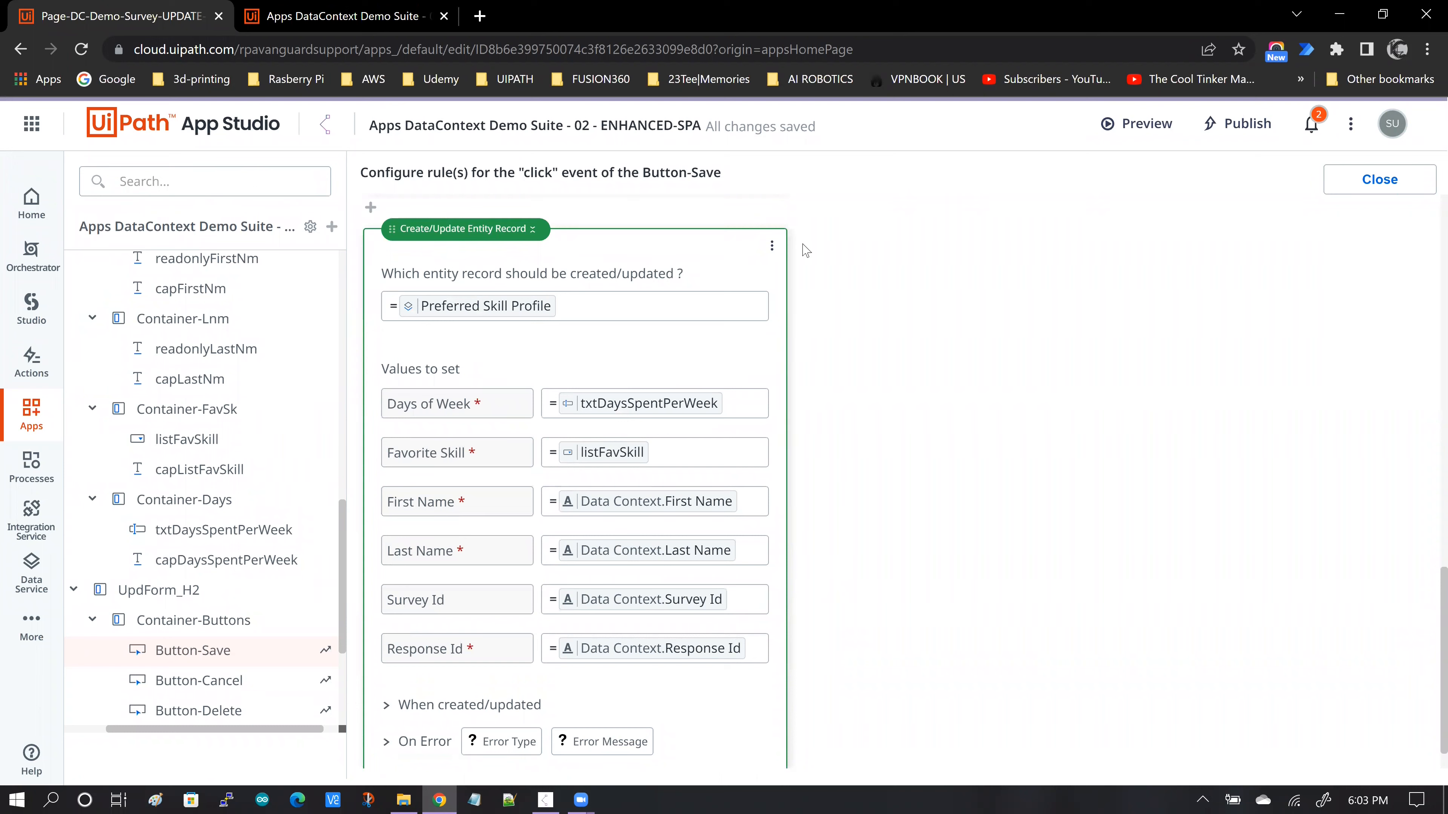
{"action": "scroll", "coordinate": [999, 317], "scroll_direction": "down", "scroll_amount": 1}
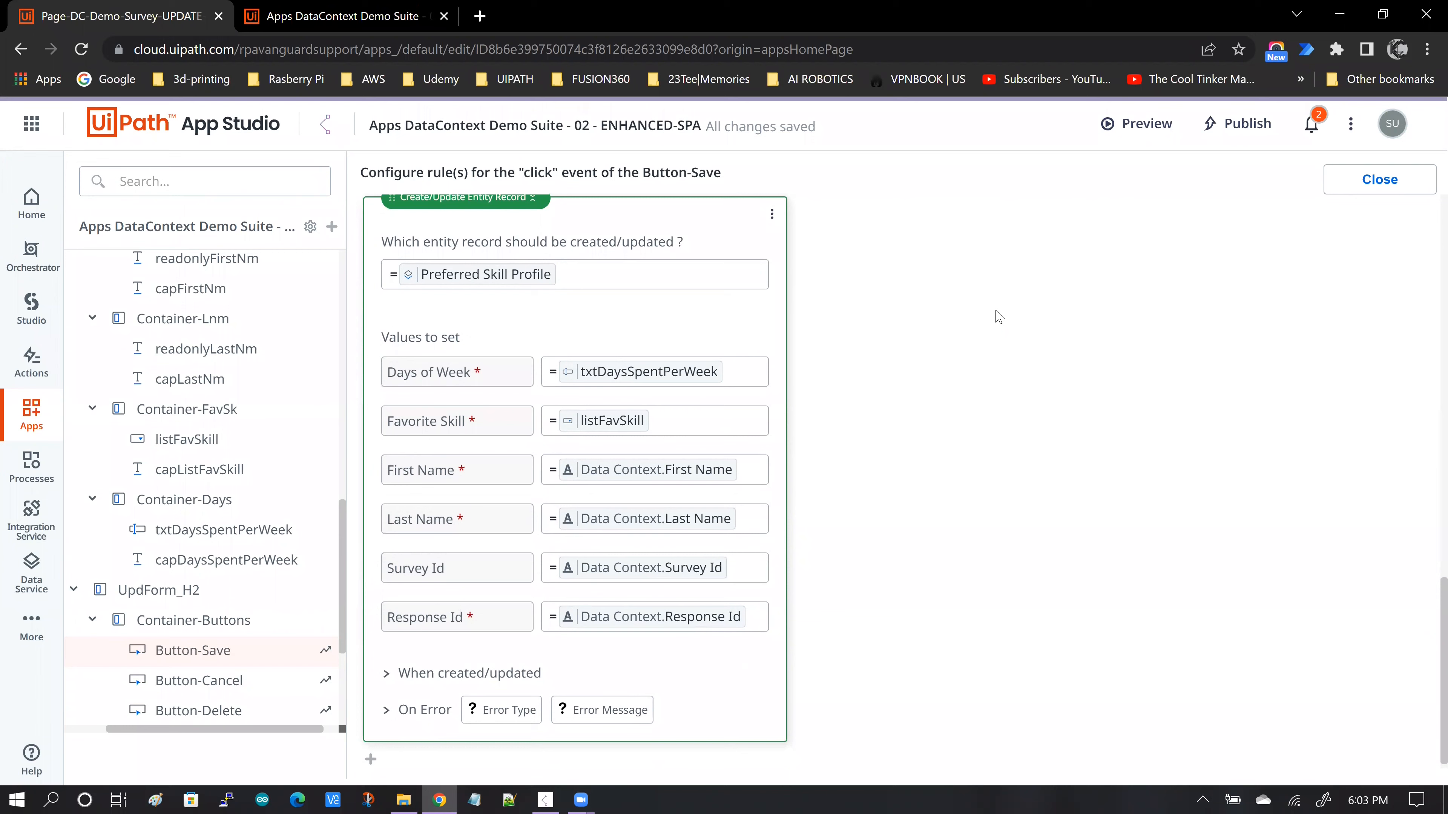
{"action": "scroll", "coordinate": [571, 313], "scroll_direction": "up", "scroll_amount": 1}
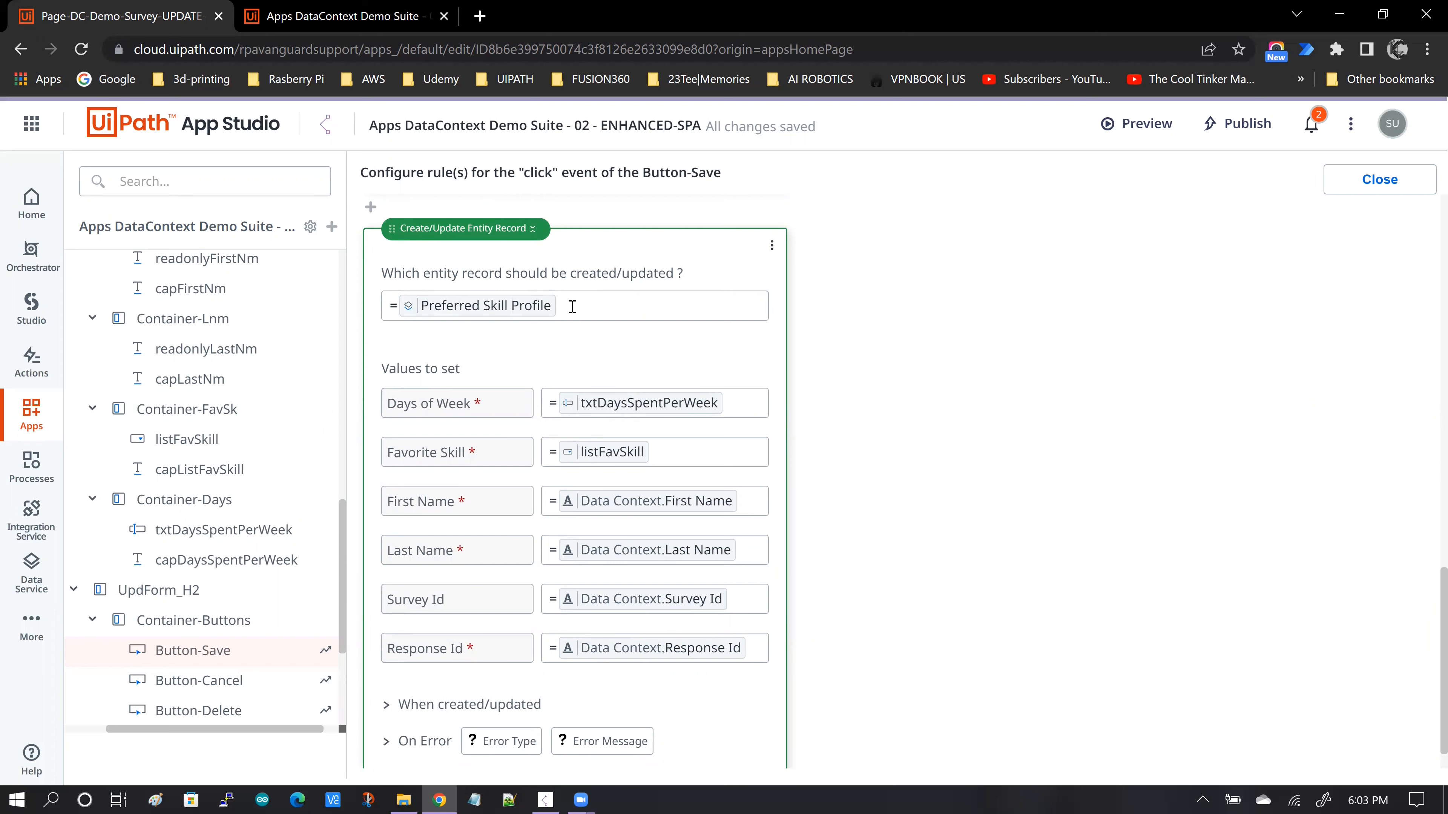
- Check the Data Context fields available to the Preferred Skill Profile entity and compare them with the update form in the running app
{"action": "left_click", "coordinate": [571, 306]}
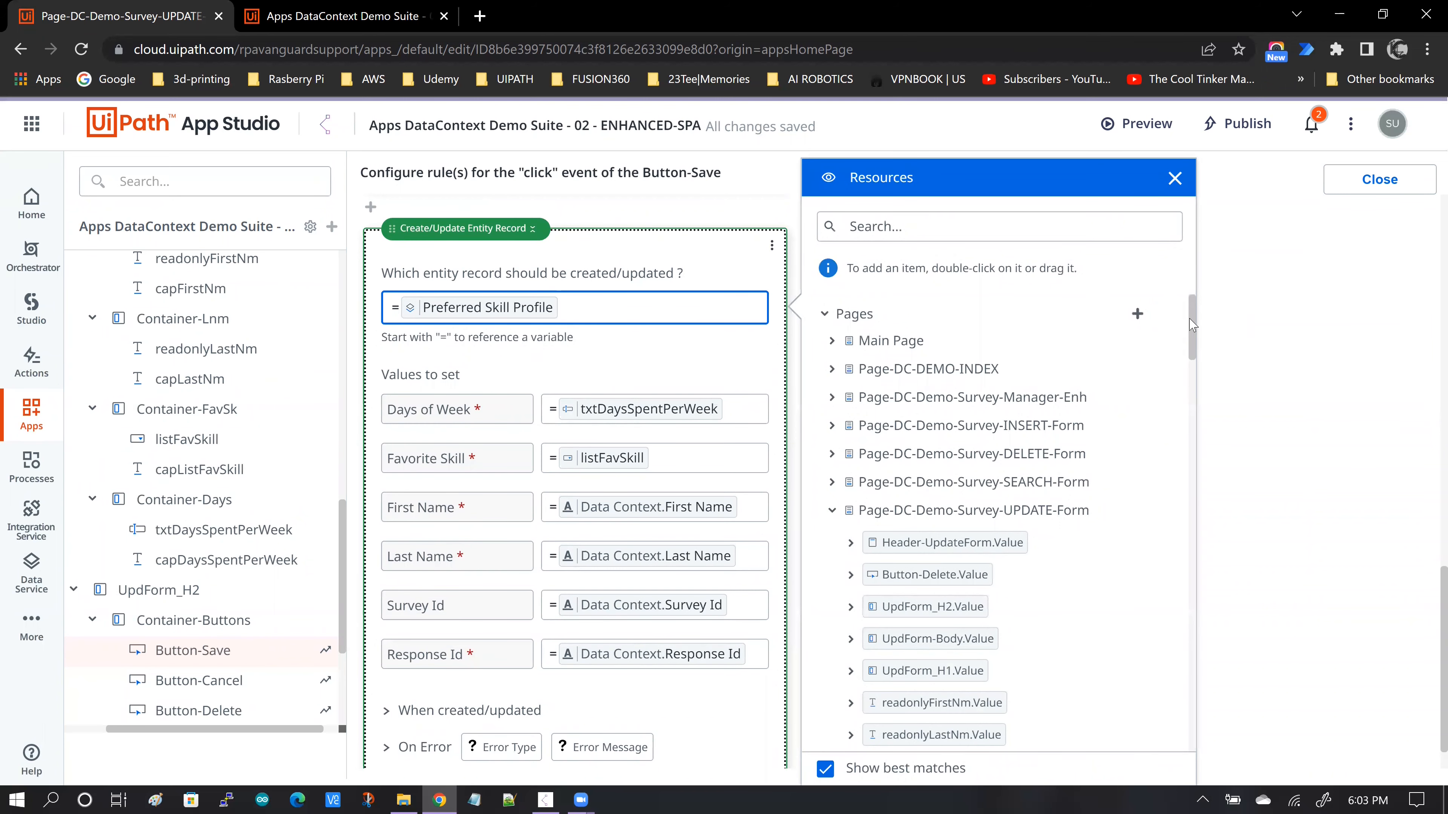
{"action": "left_click_drag", "start_coordinate": [1193, 329], "coordinate": [1189, 502]}
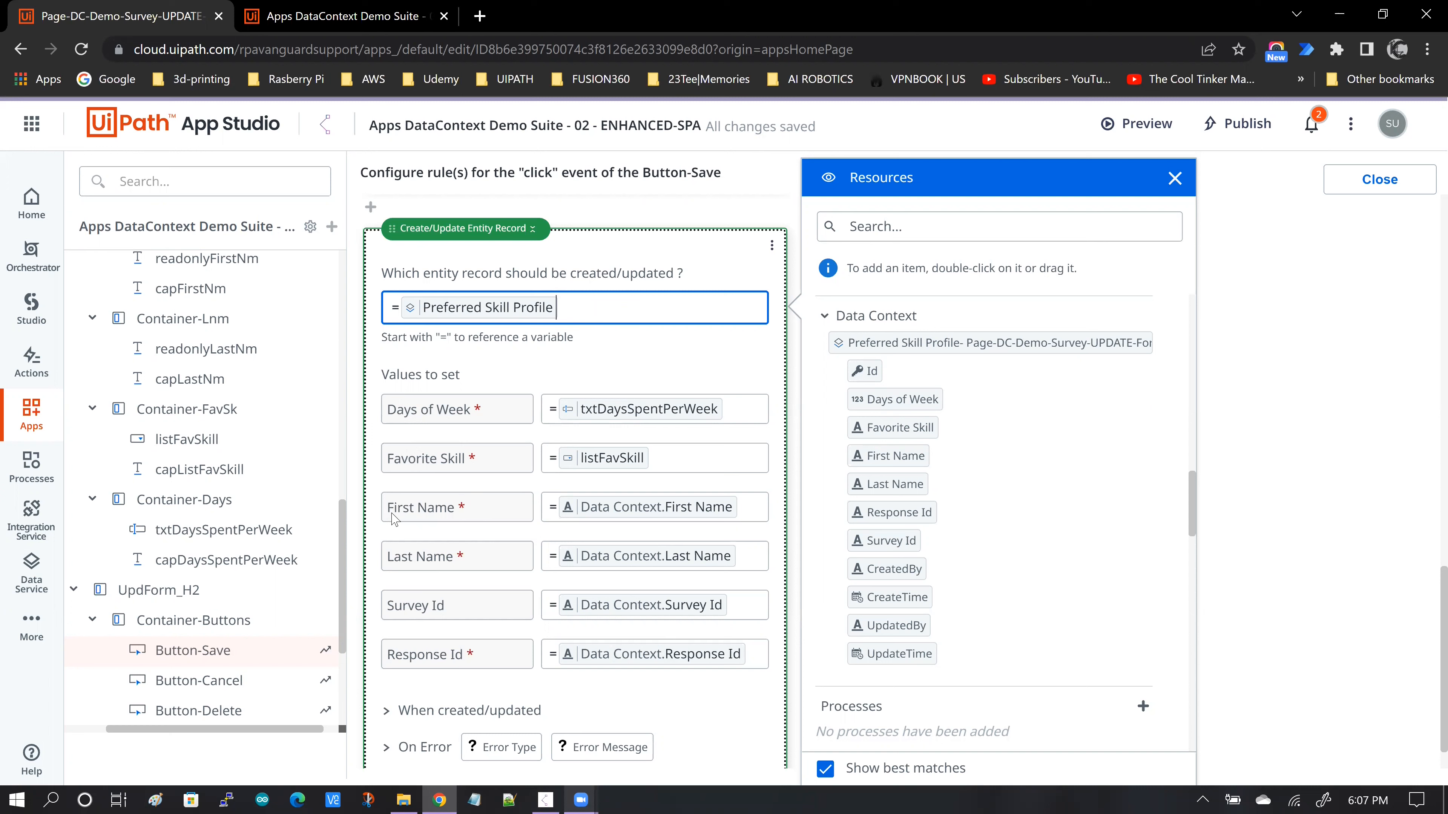
{"action": "left_click", "coordinate": [545, 798]}
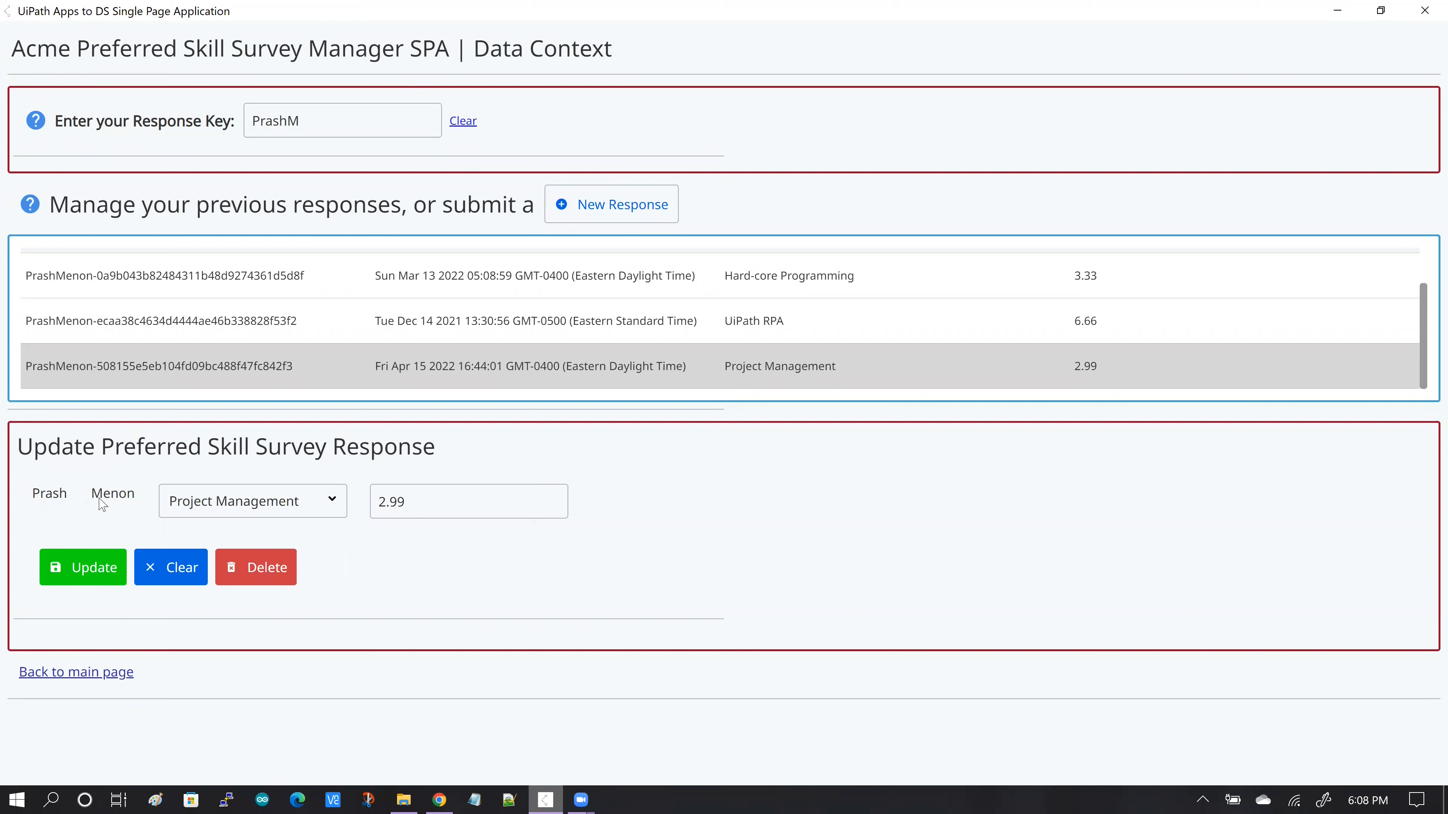
{"action": "mouse_move", "coordinate": [103, 505]}
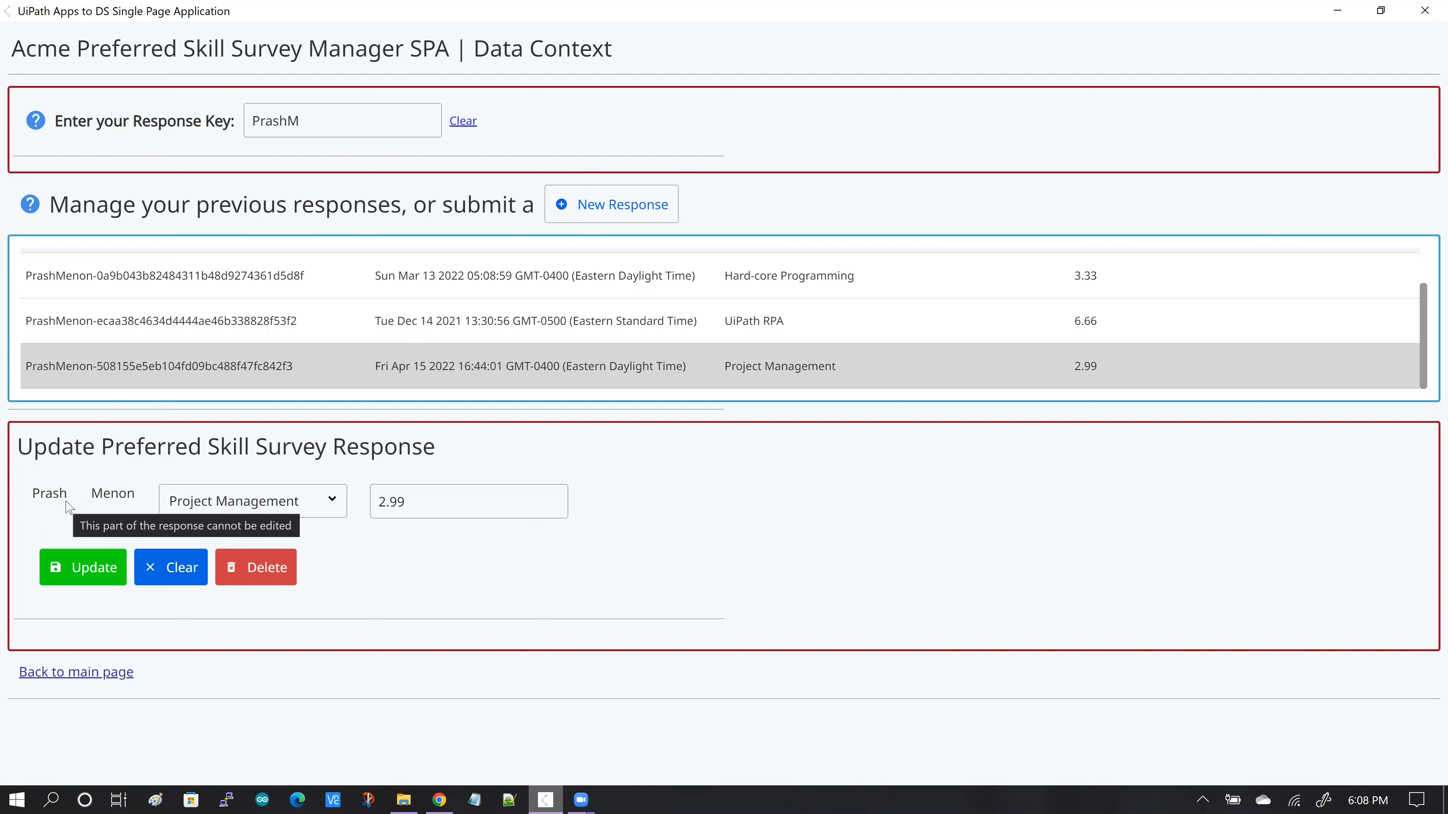
{"action": "left_click", "coordinate": [1341, 12]}
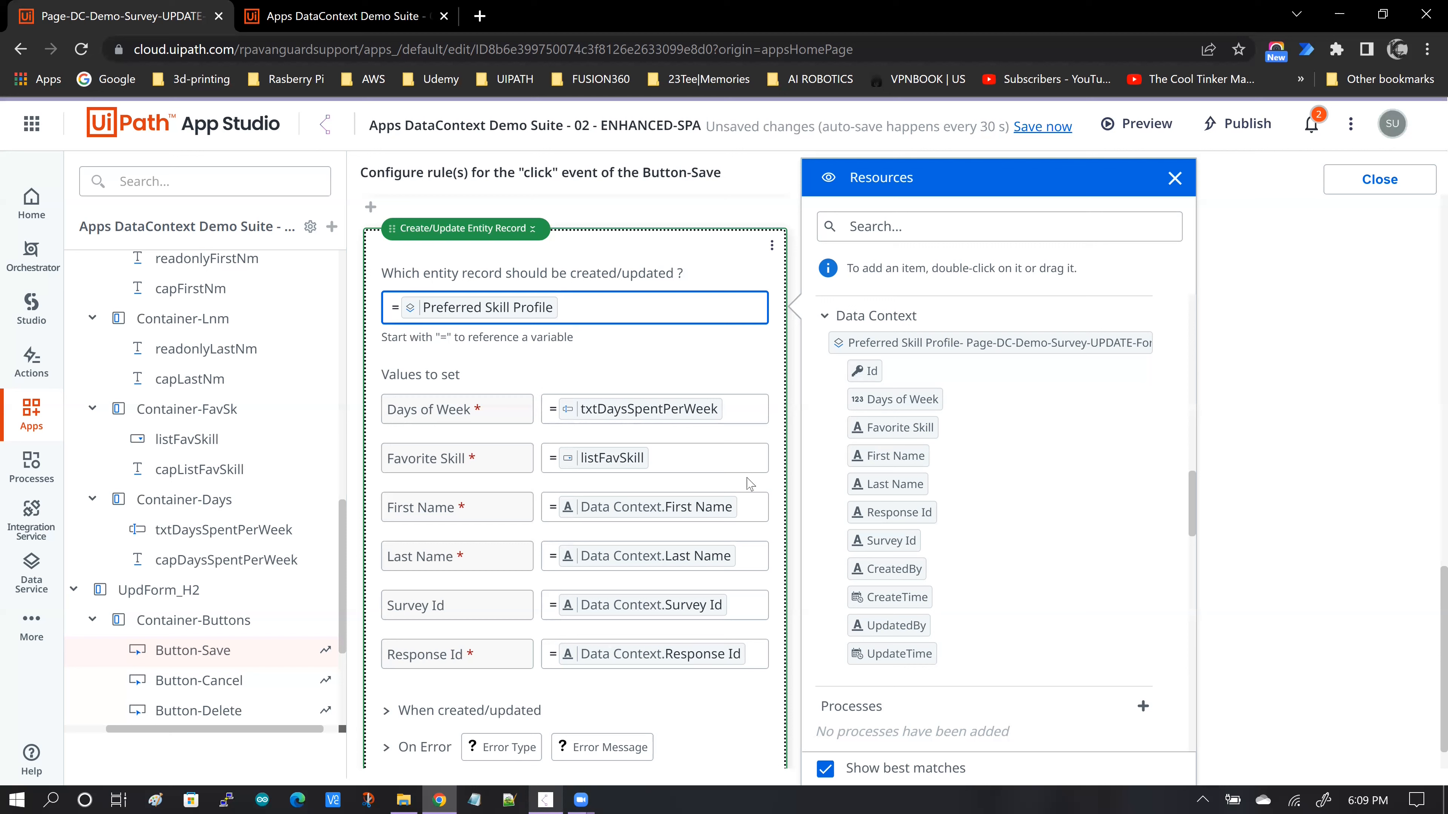
- Inspect the Days of Week value of the entity record rule and find txtDaysSpentPerWeek.Value among the UPDATE form's resources
{"action": "left_click", "coordinate": [731, 411]}
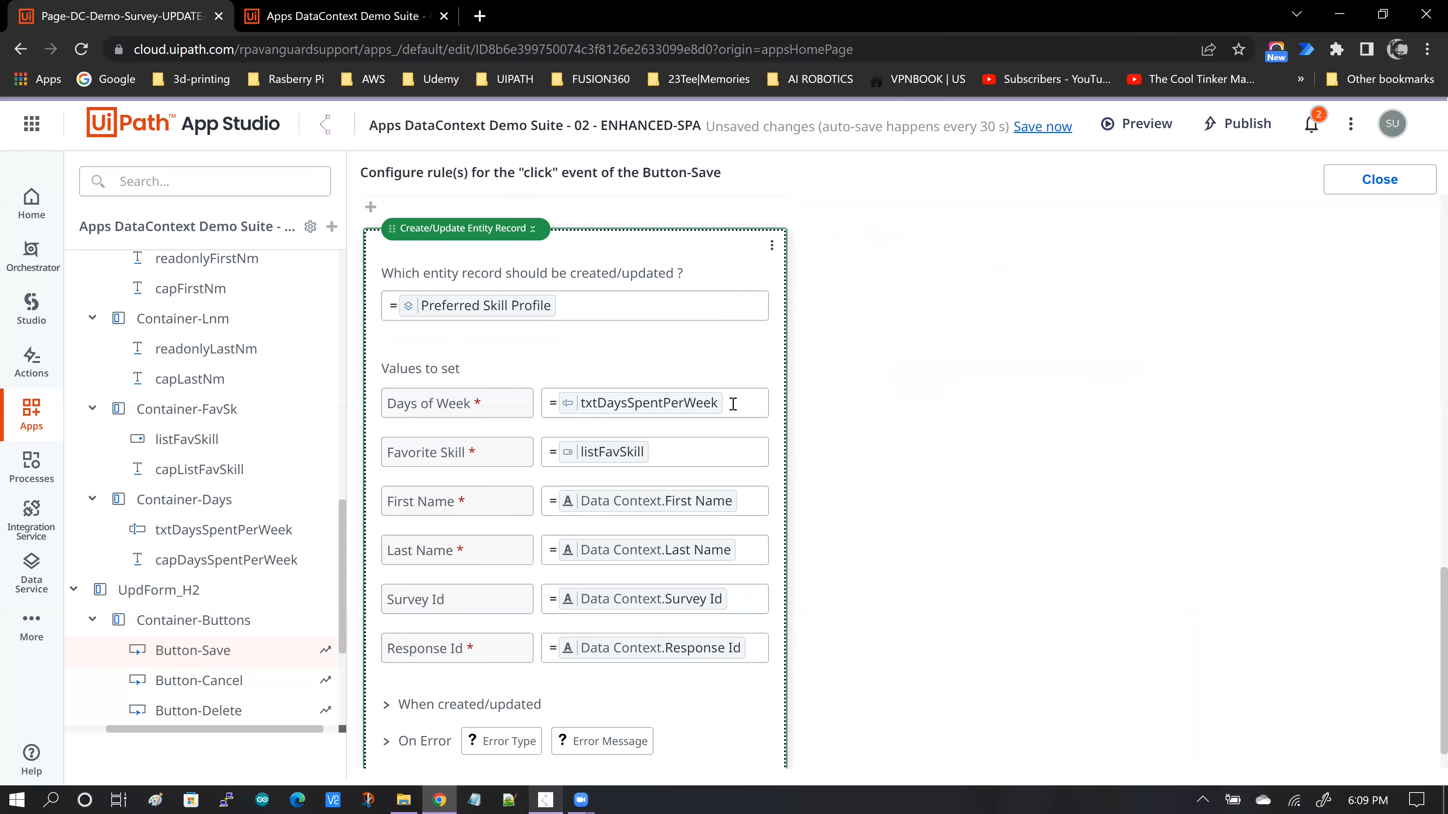
{"action": "left_click", "coordinate": [732, 404]}
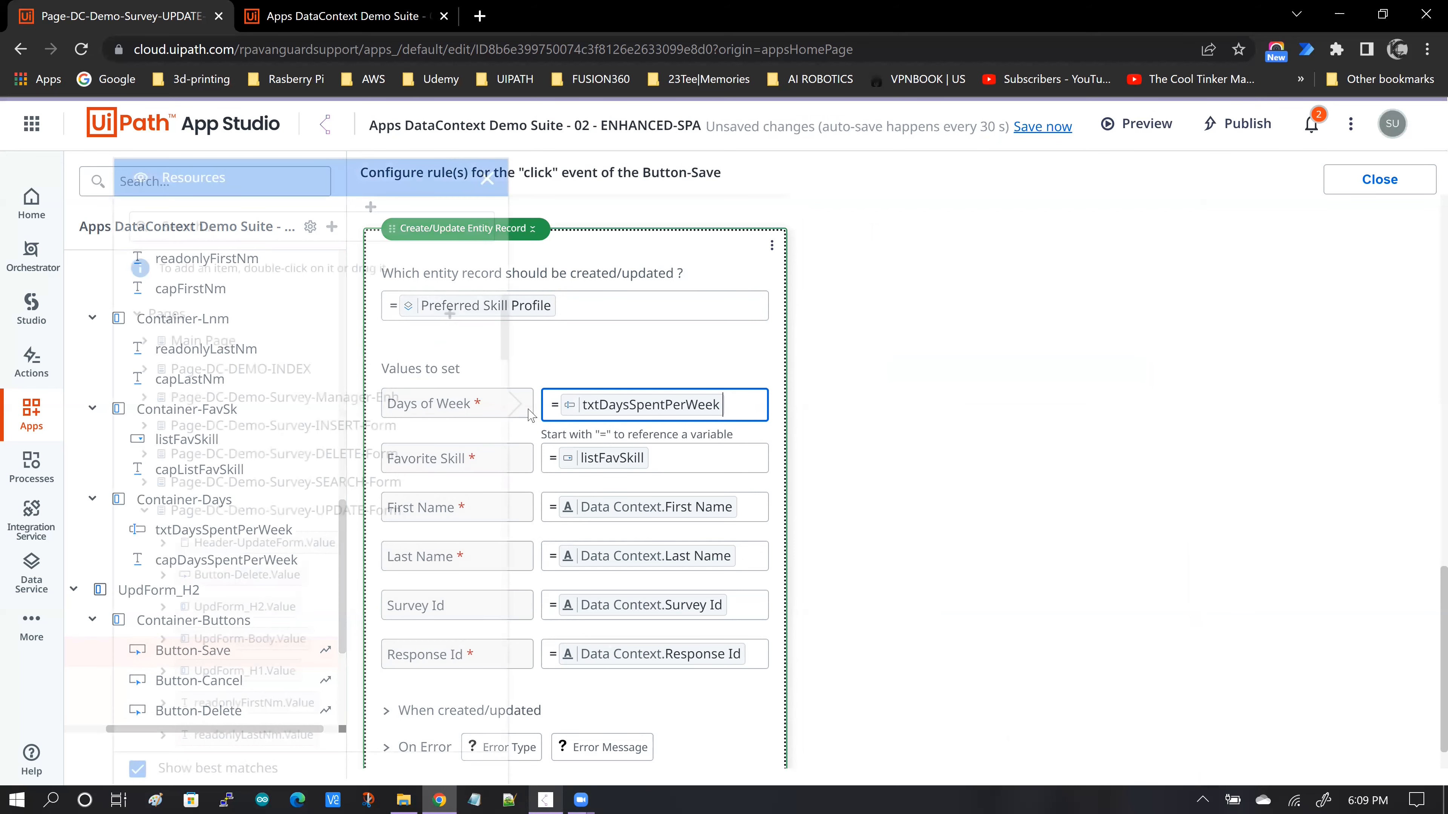
{"action": "scroll", "coordinate": [325, 568], "scroll_direction": "down", "scroll_amount": 1}
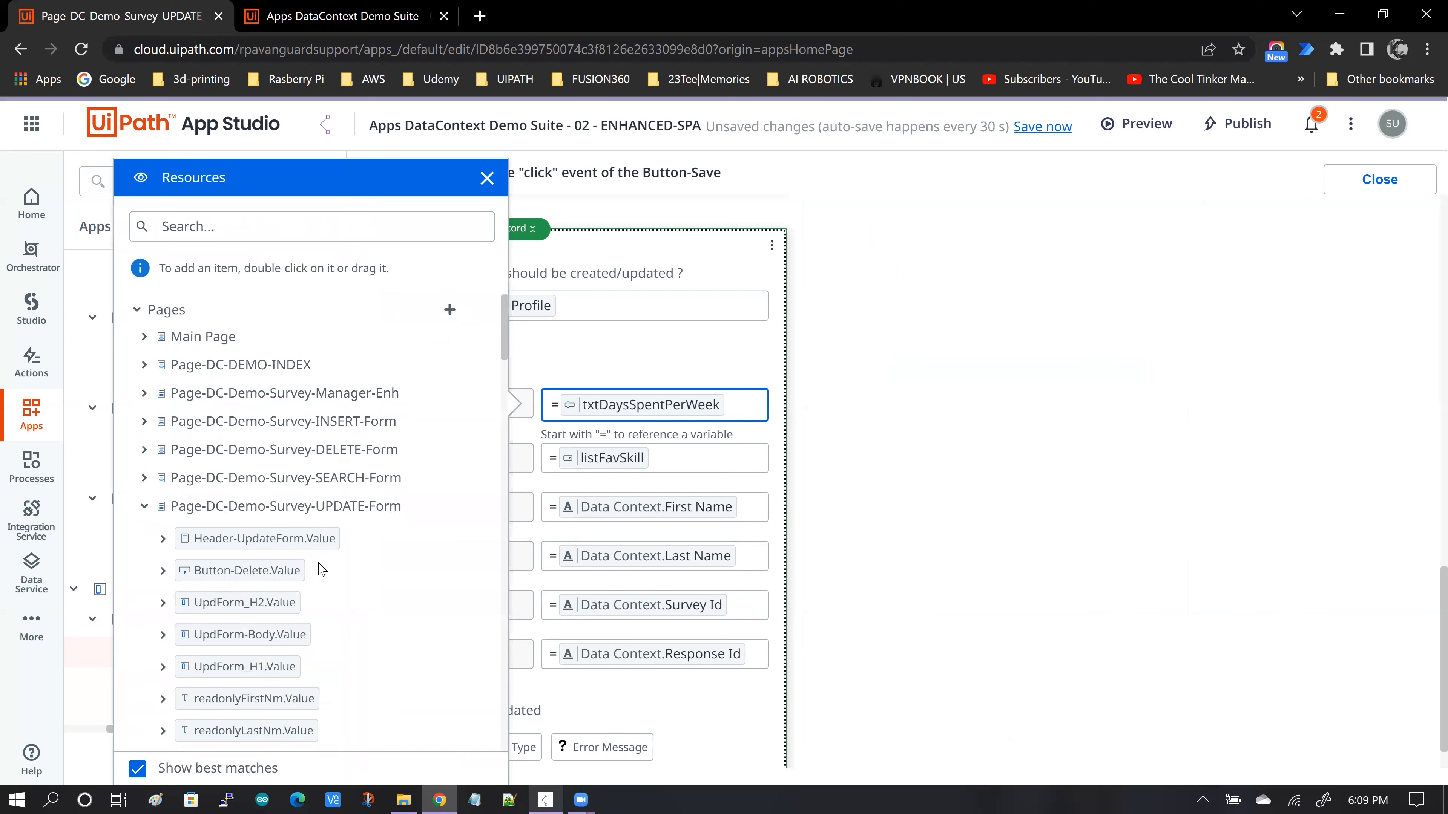
{"action": "scroll", "coordinate": [387, 522], "scroll_direction": "down", "scroll_amount": 2}
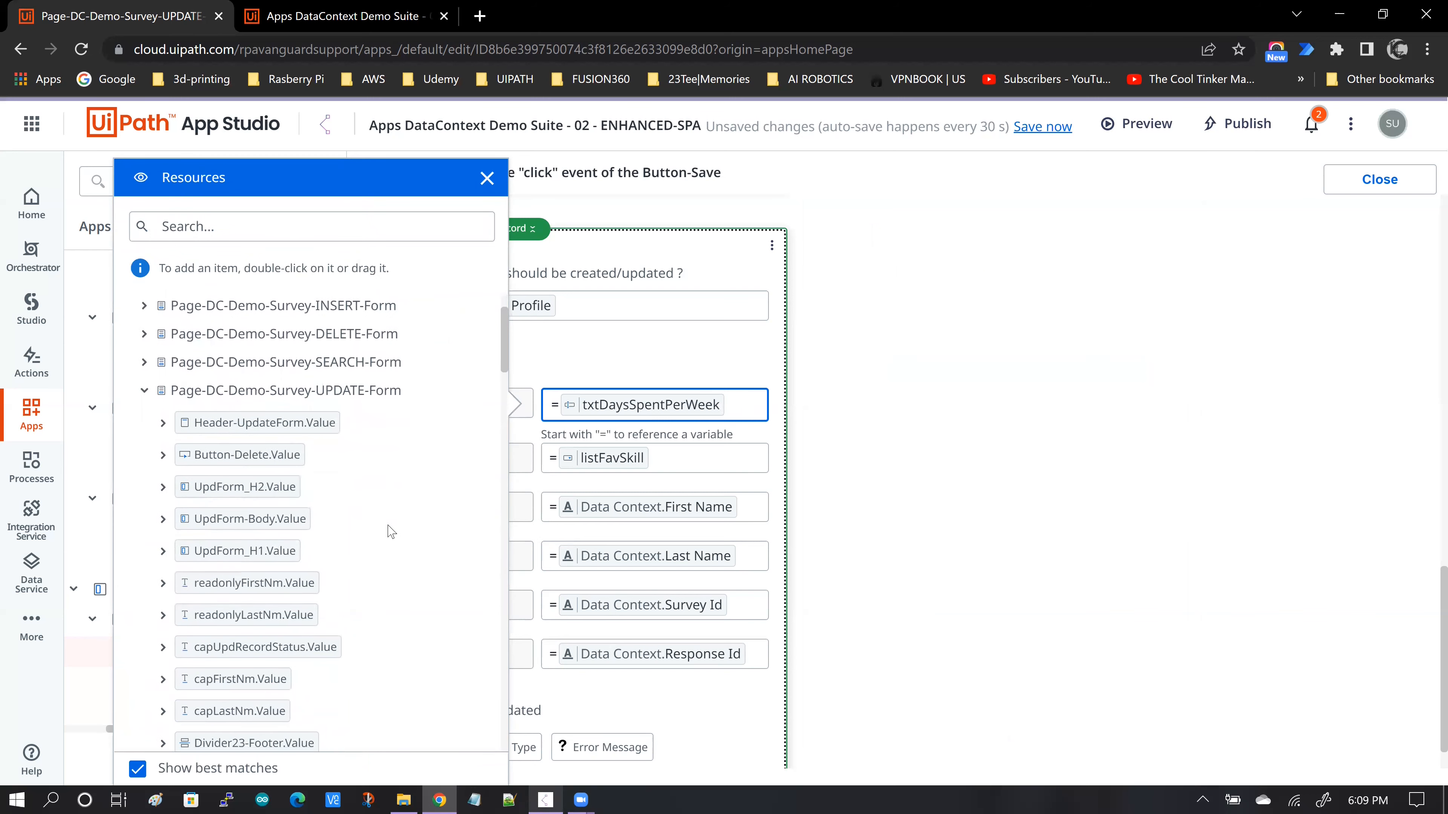
{"action": "scroll", "coordinate": [399, 542], "scroll_direction": "down", "scroll_amount": 6}
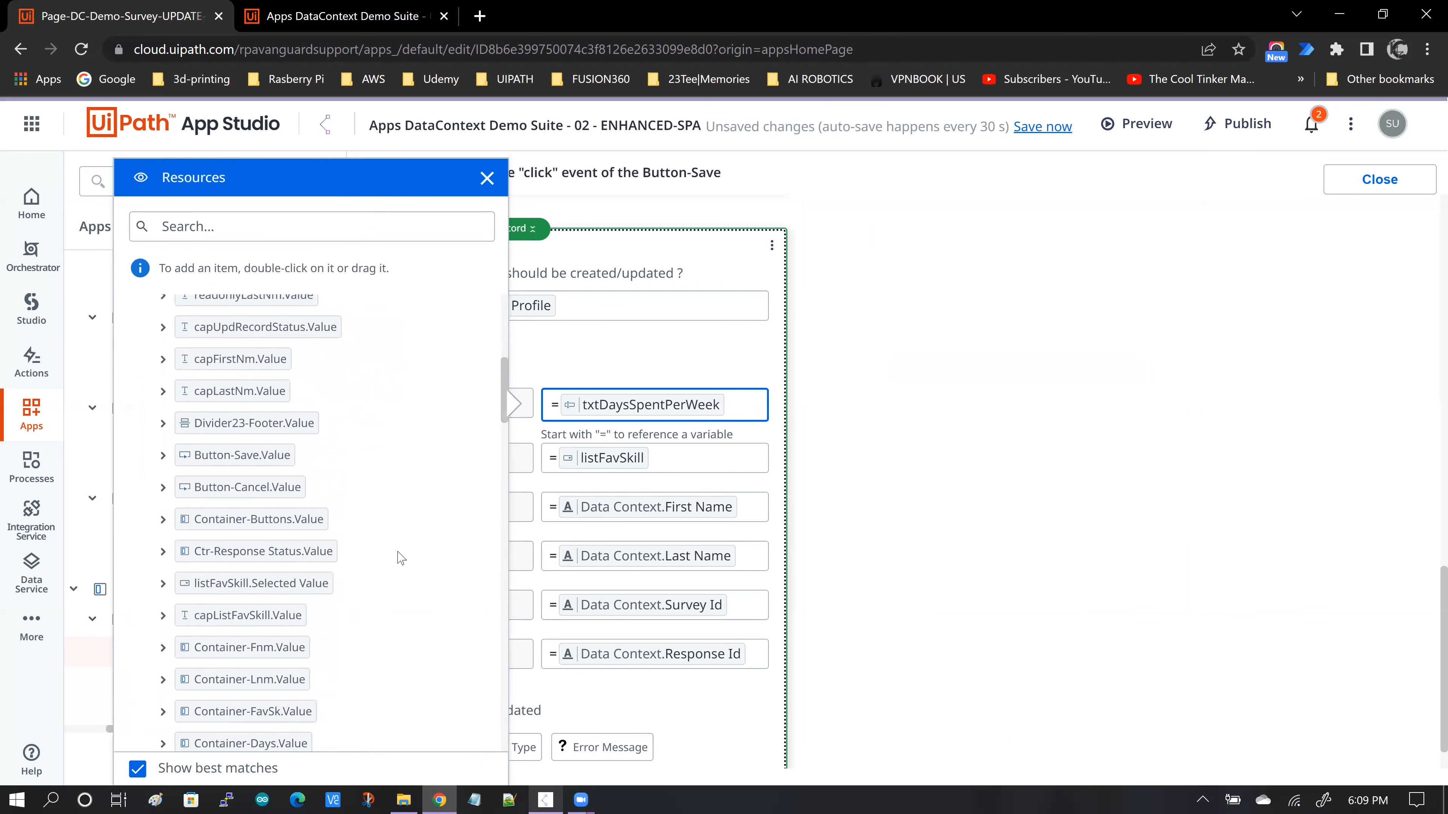
{"action": "scroll", "coordinate": [399, 556], "scroll_direction": "down", "scroll_amount": 1}
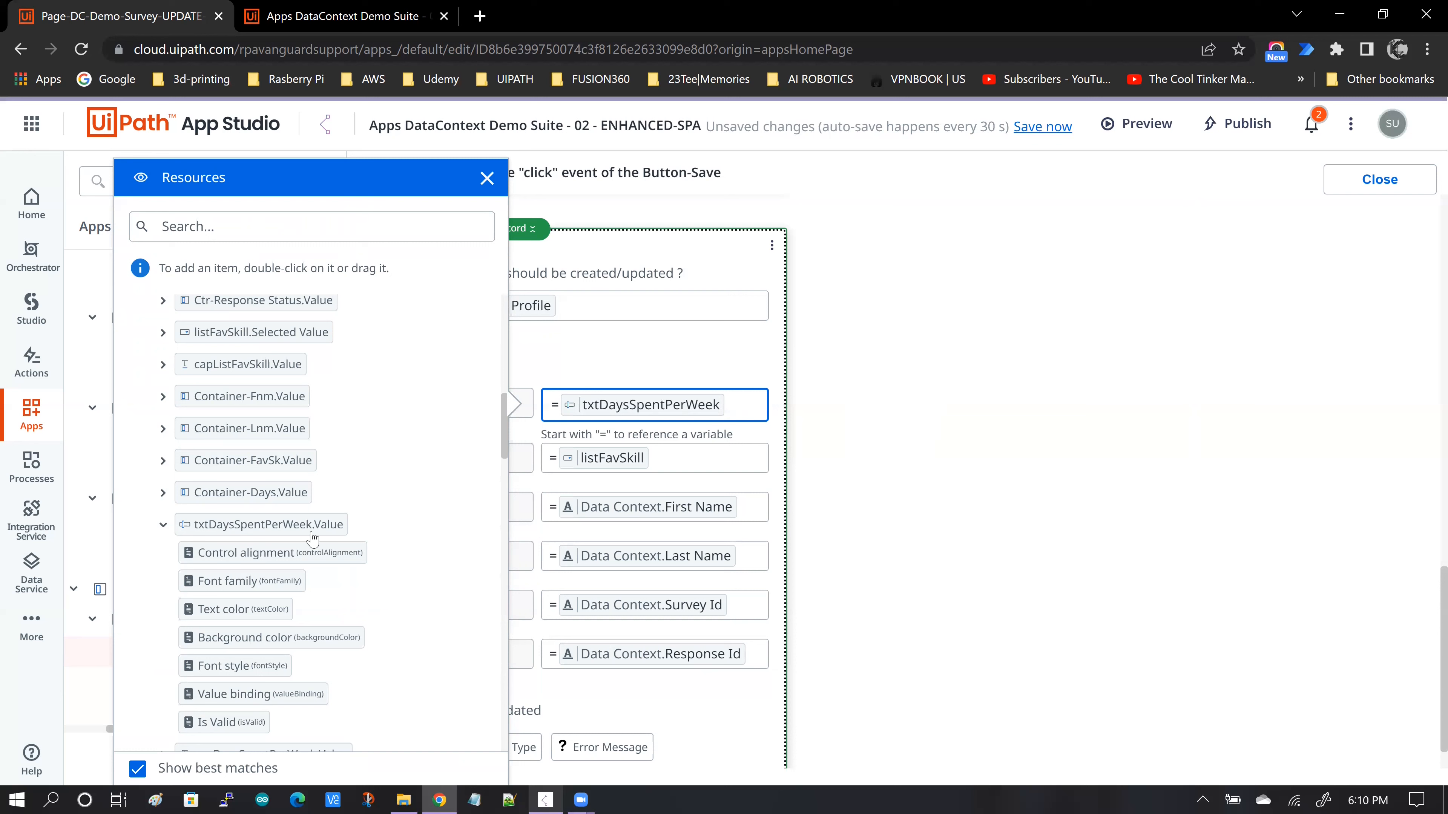
{"action": "left_click", "coordinate": [162, 525]}
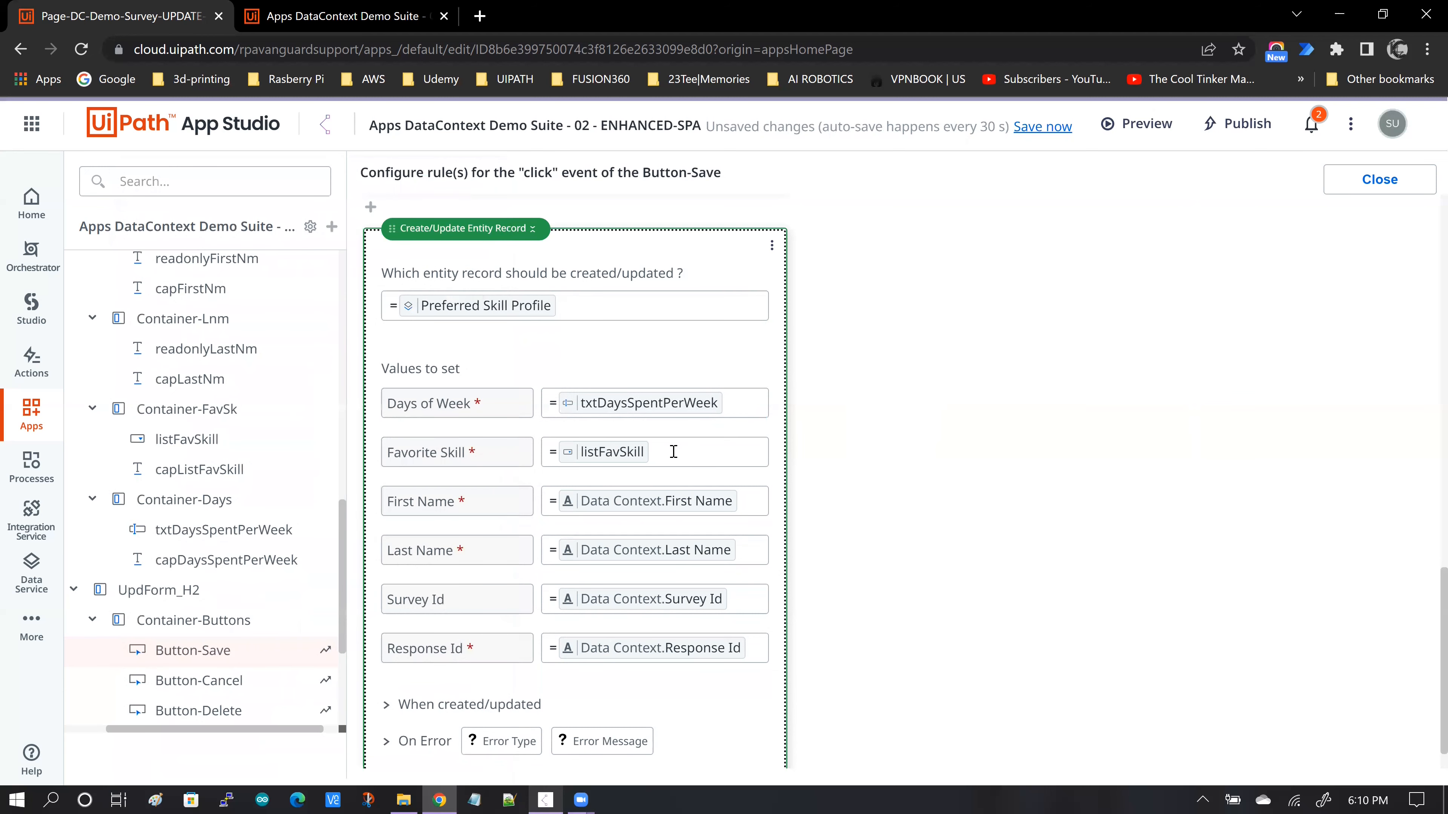
- Inspect the Favorite Skill value of the rule, find listFavSkill.Selected Value among the resources, and review the remaining rules
{"action": "left_click", "coordinate": [673, 452]}
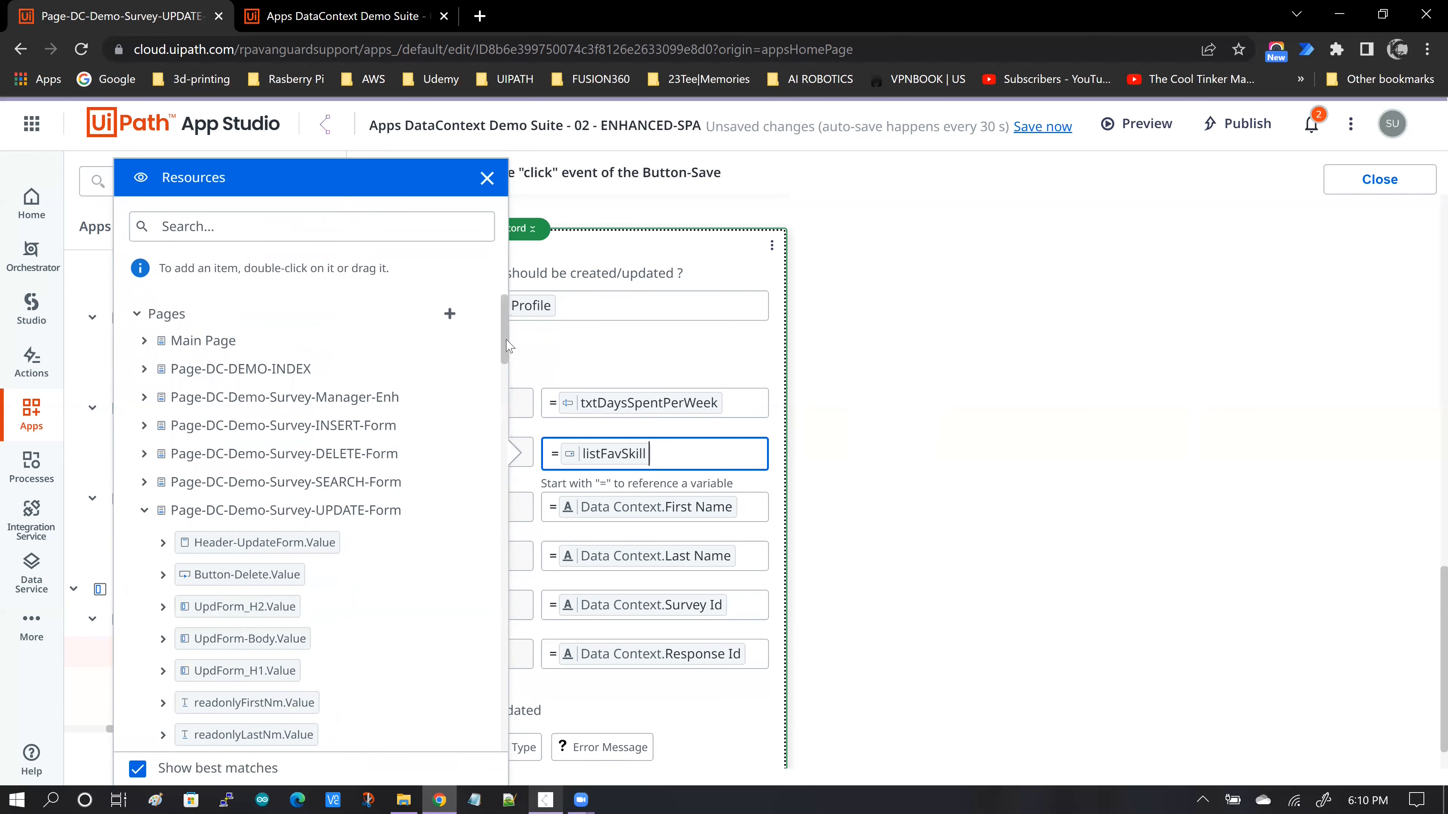
{"action": "left_click_drag", "start_coordinate": [505, 348], "coordinate": [510, 437]}
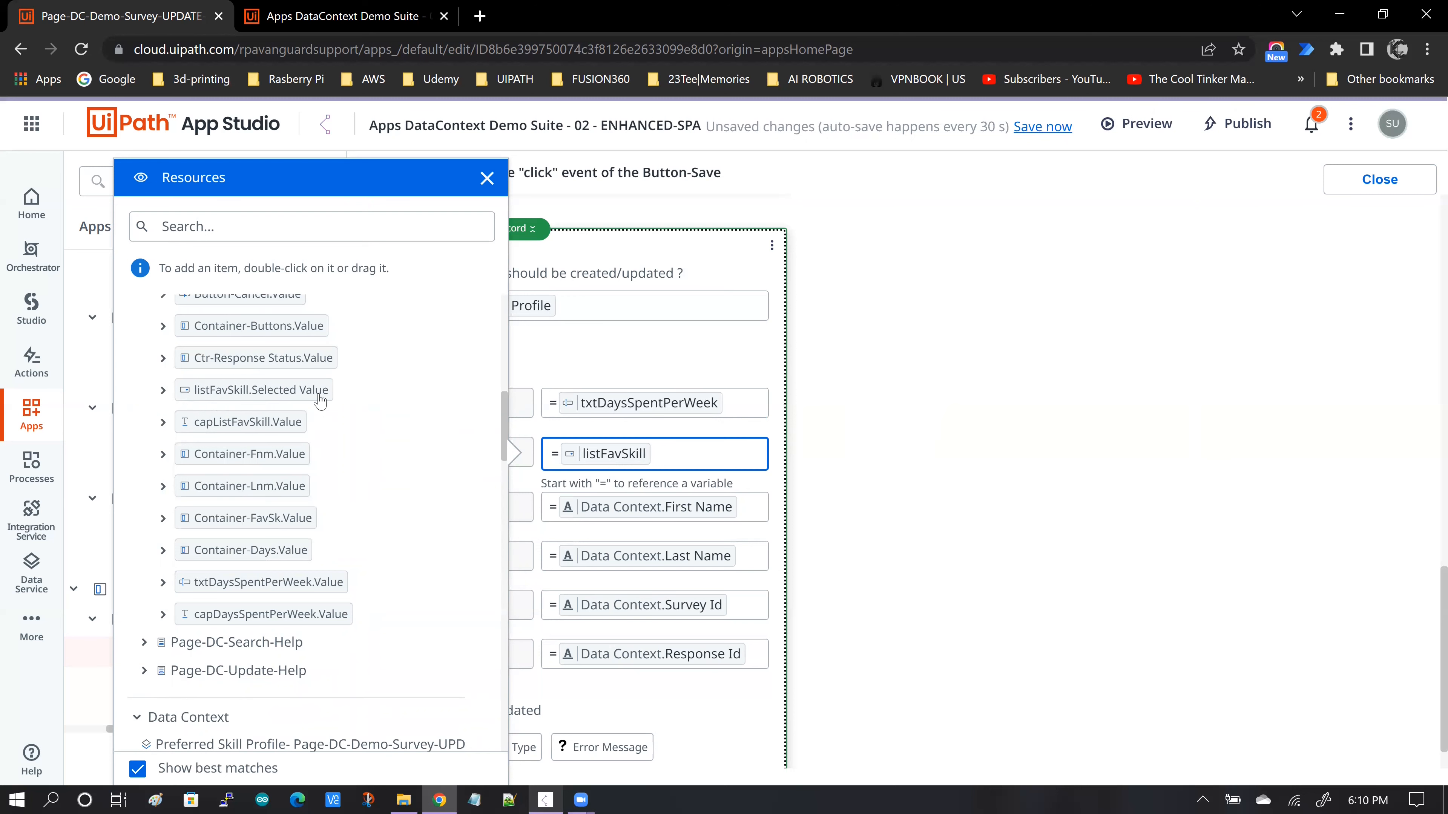
{"action": "left_click", "coordinate": [667, 452]}
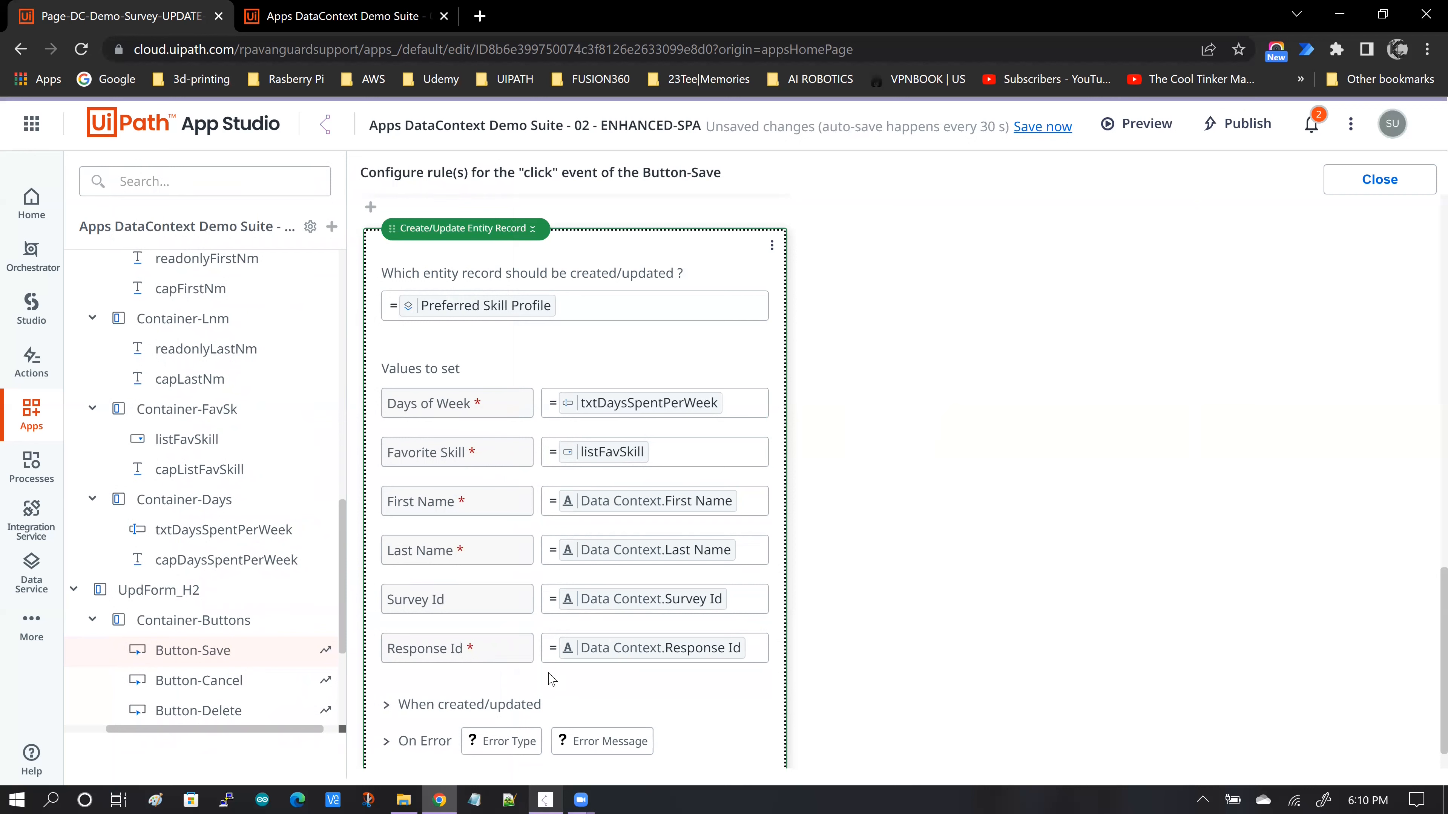
{"action": "scroll", "coordinate": [909, 513], "scroll_direction": "down", "scroll_amount": 1}
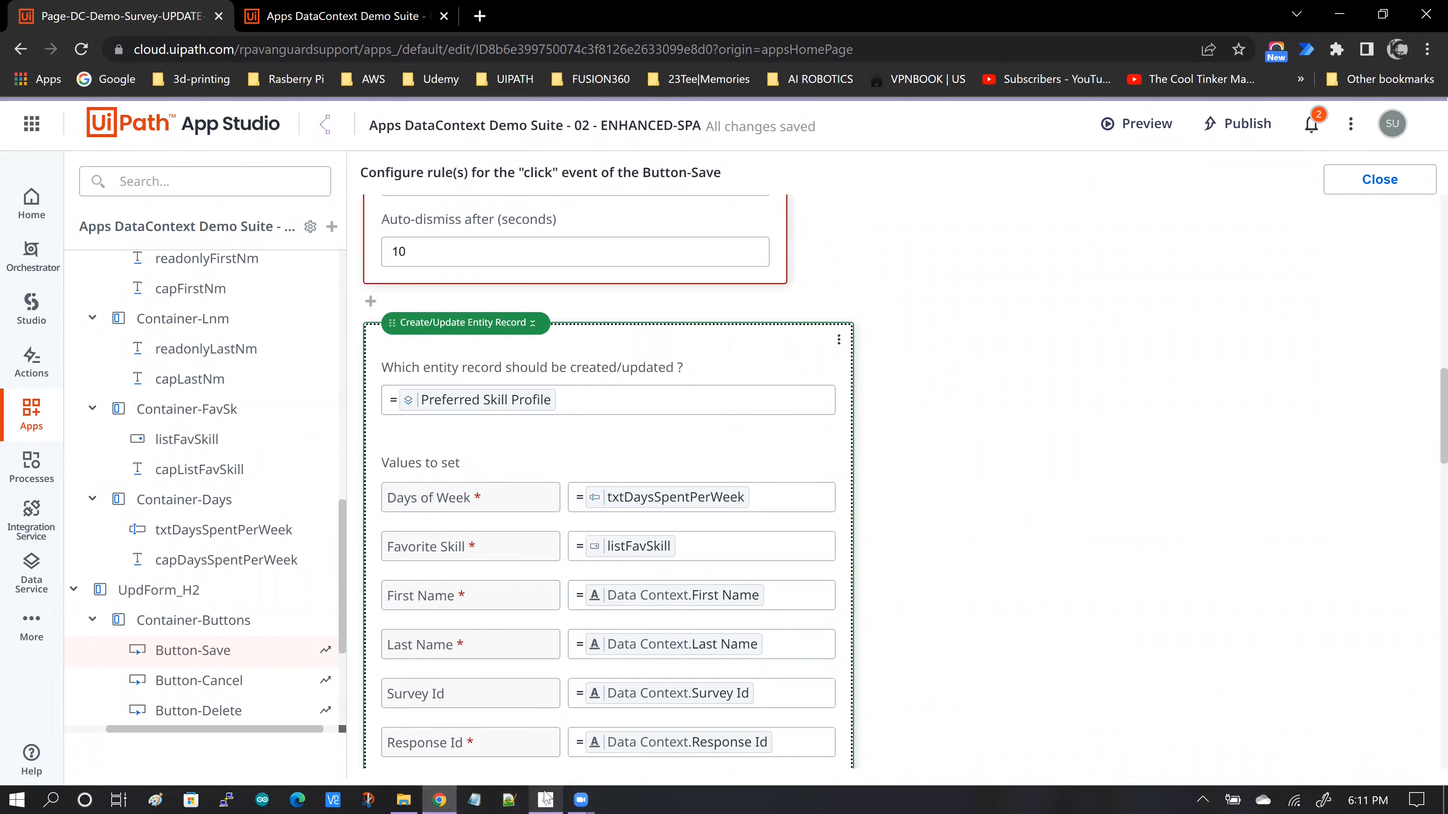
- Switch to the running survey app and update the selected response to favorite skill Databases and 4.99 days per week
{"action": "left_click", "coordinate": [545, 799]}
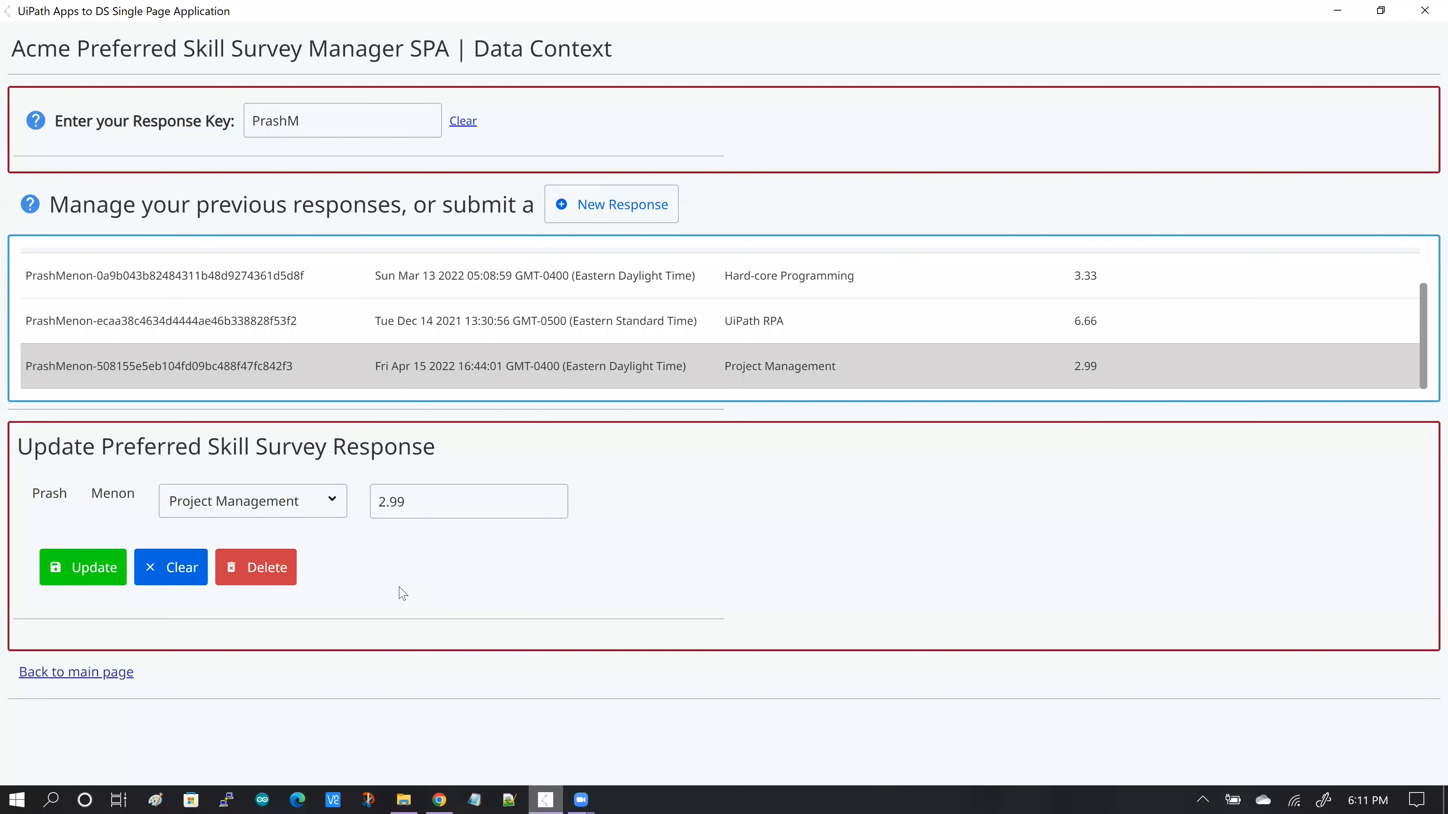
{"action": "left_click", "coordinate": [332, 502]}
{"action": "left_click", "coordinate": [246, 619]}
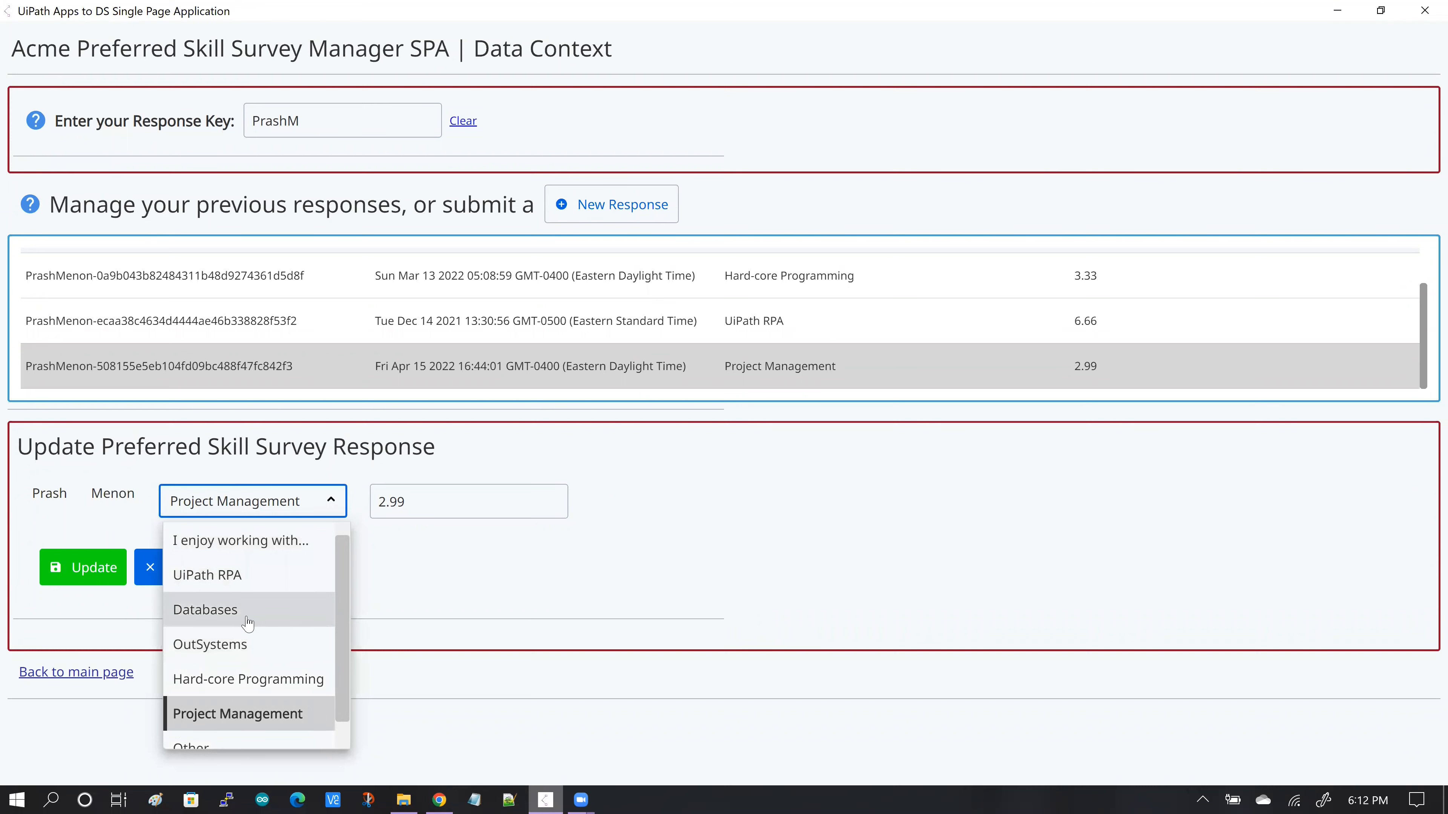
{"action": "left_click", "coordinate": [389, 501]}
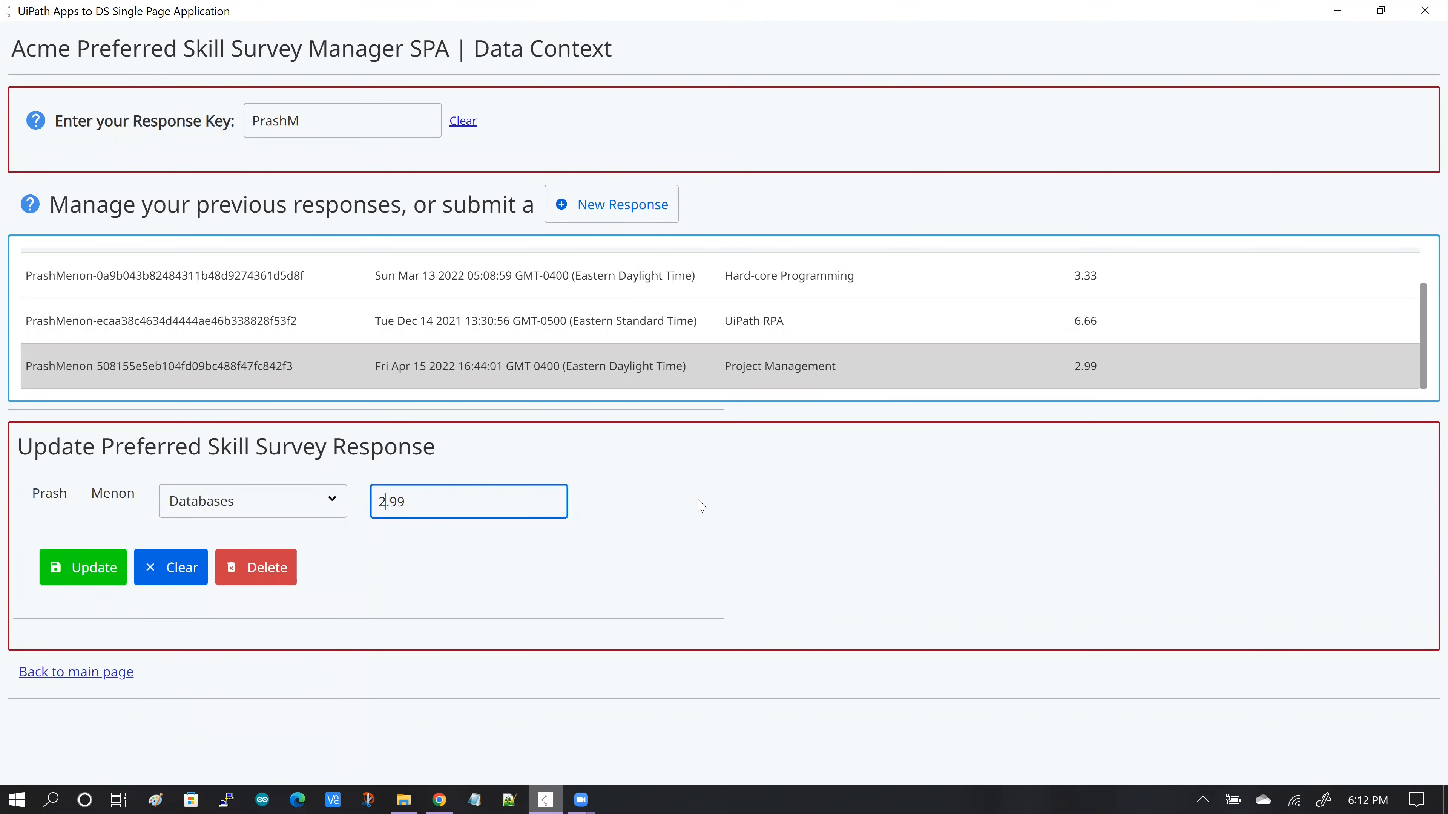
{"action": "type", "text": "4"}
{"action": "left_click", "coordinate": [79, 577]}
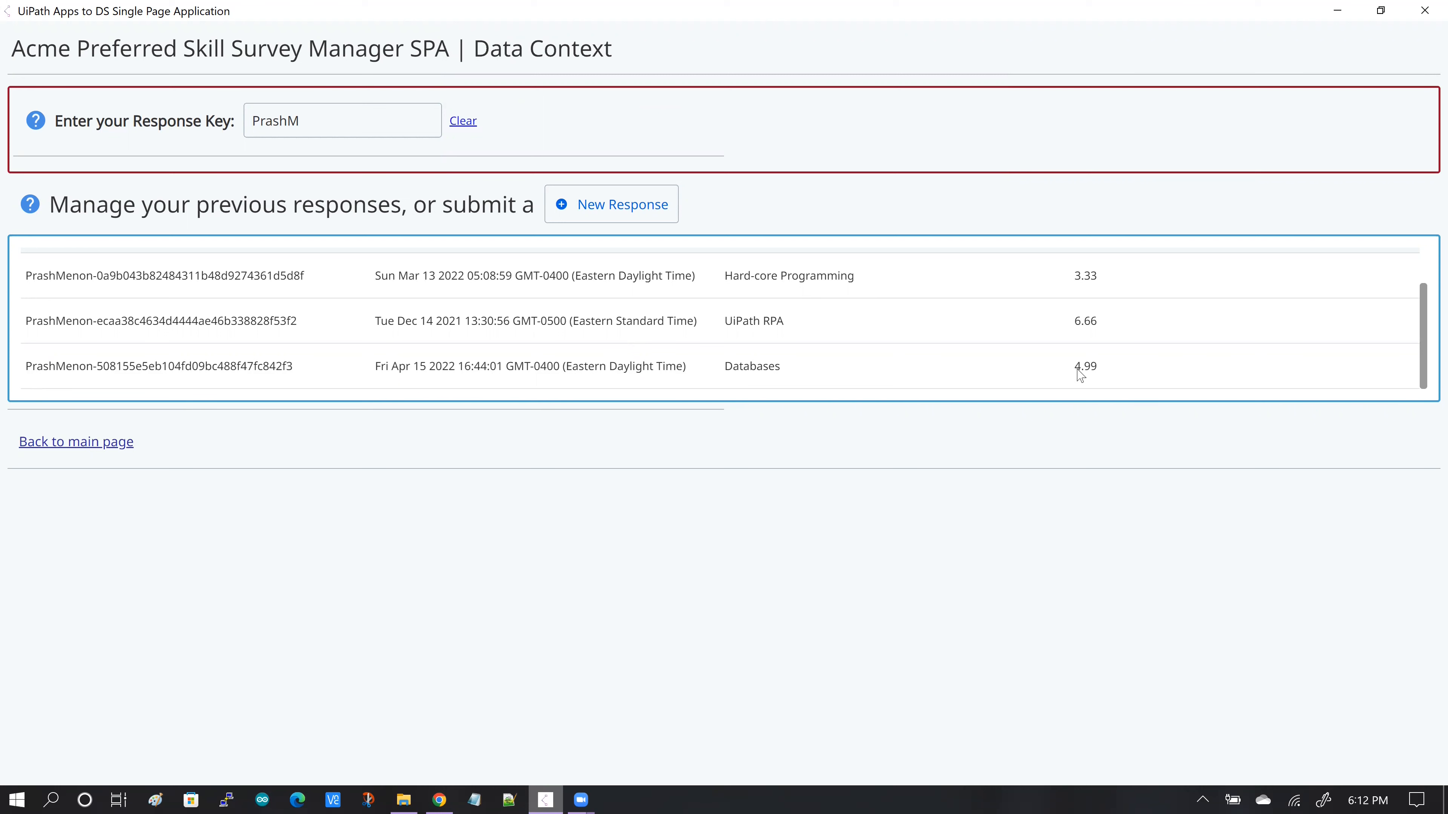
- Select the Databases response in the running app's table, and switch back to App Studio
{"action": "left_click", "coordinate": [633, 380]}
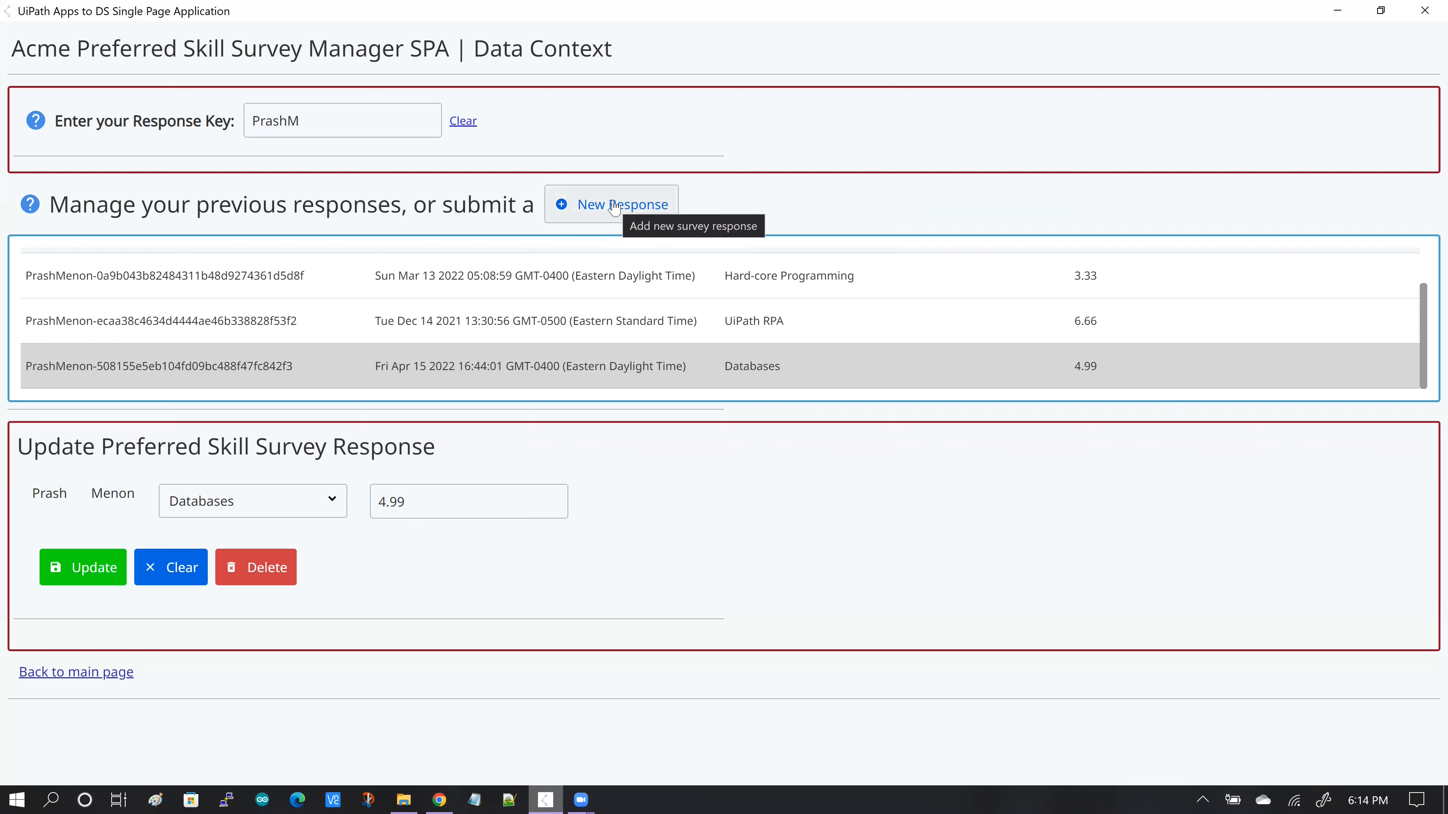
{"action": "key", "text": "alt+Tab"}
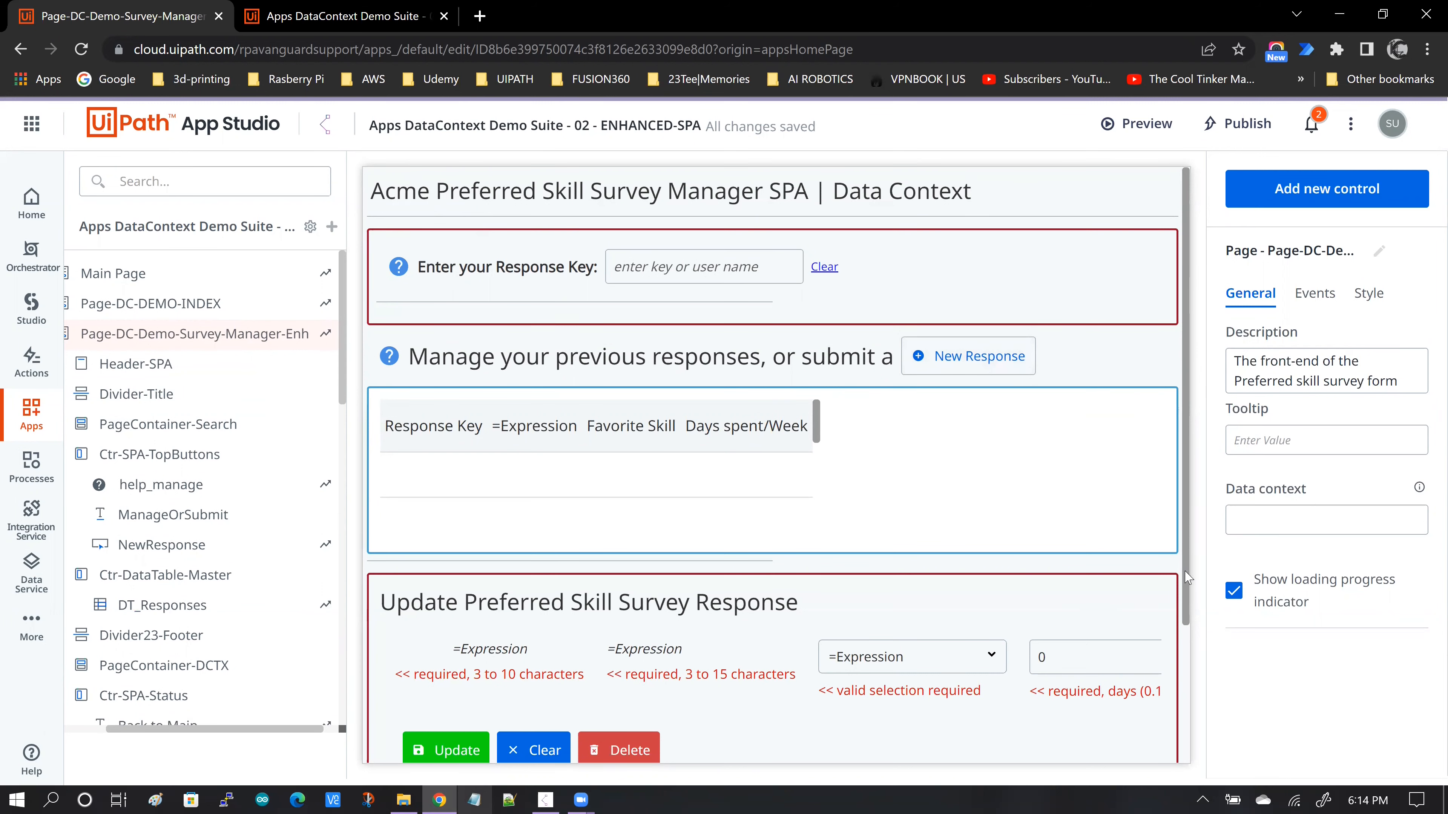
- Open the click-event rules of the New Response button and review them down to the Open a Page rule
{"action": "scroll", "coordinate": [1191, 636], "scroll_direction": "down", "scroll_amount": 2}
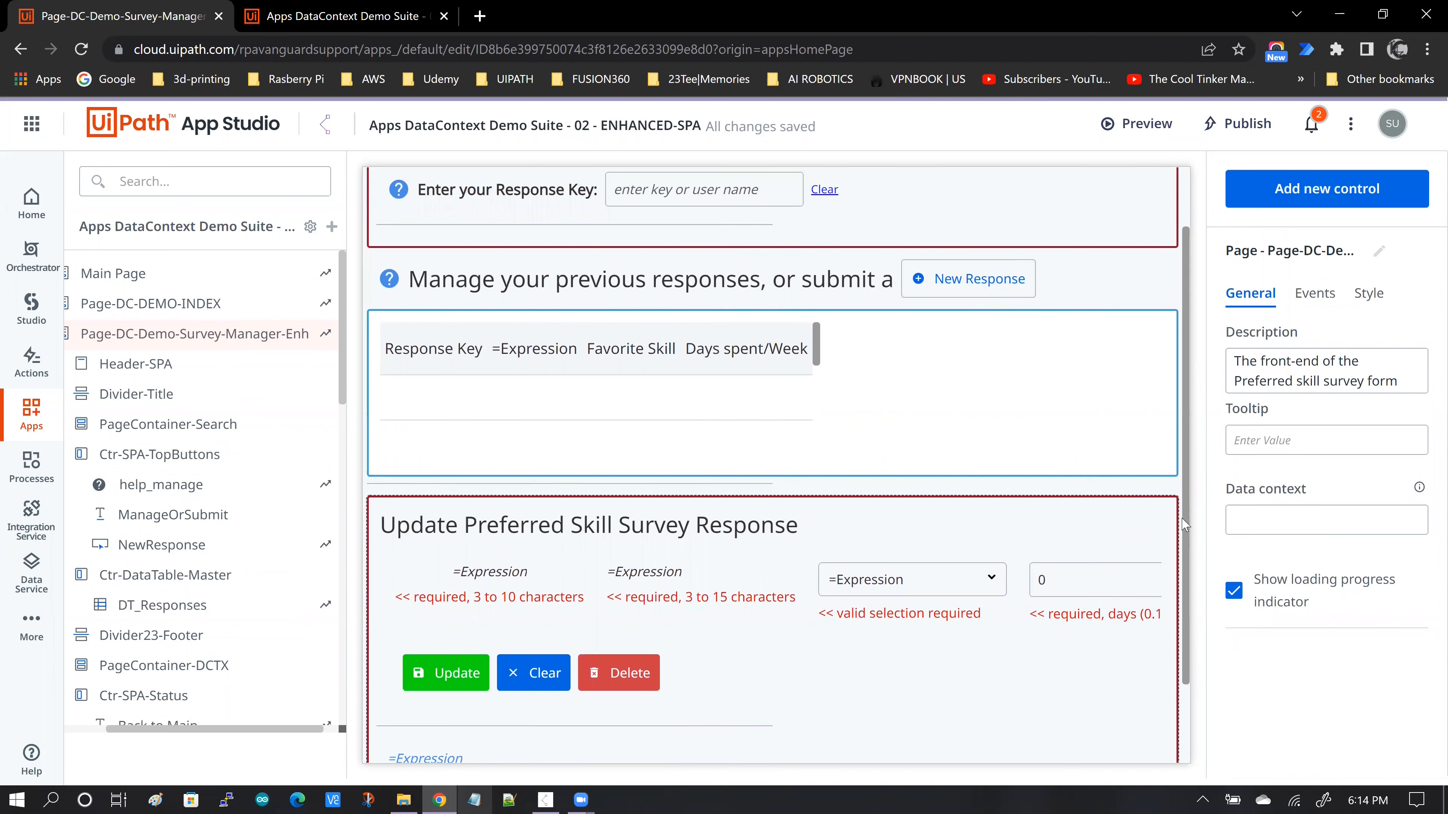
{"action": "scroll", "coordinate": [1193, 479], "scroll_direction": "up", "scroll_amount": 1}
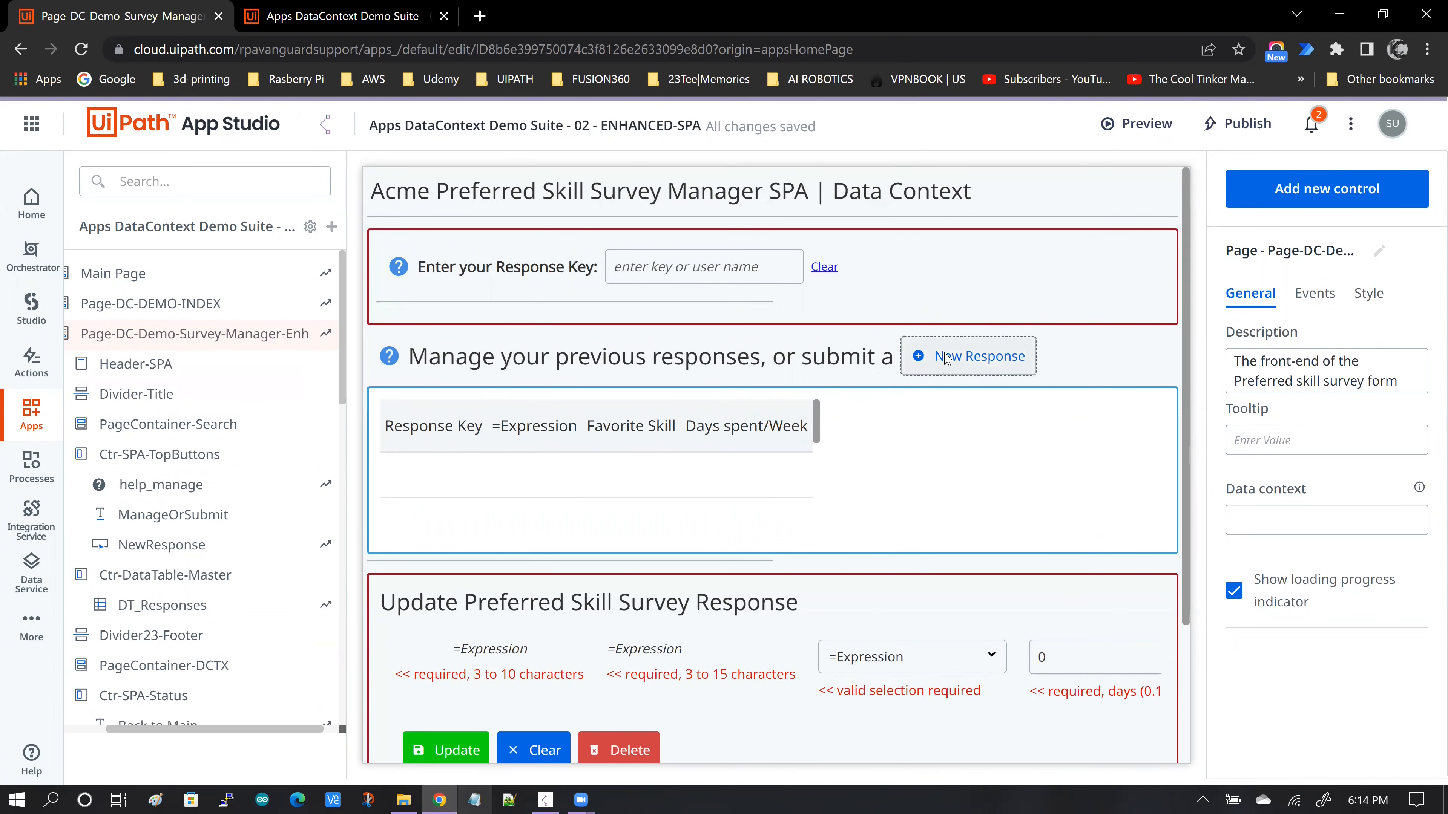
{"action": "left_click", "coordinate": [938, 360]}
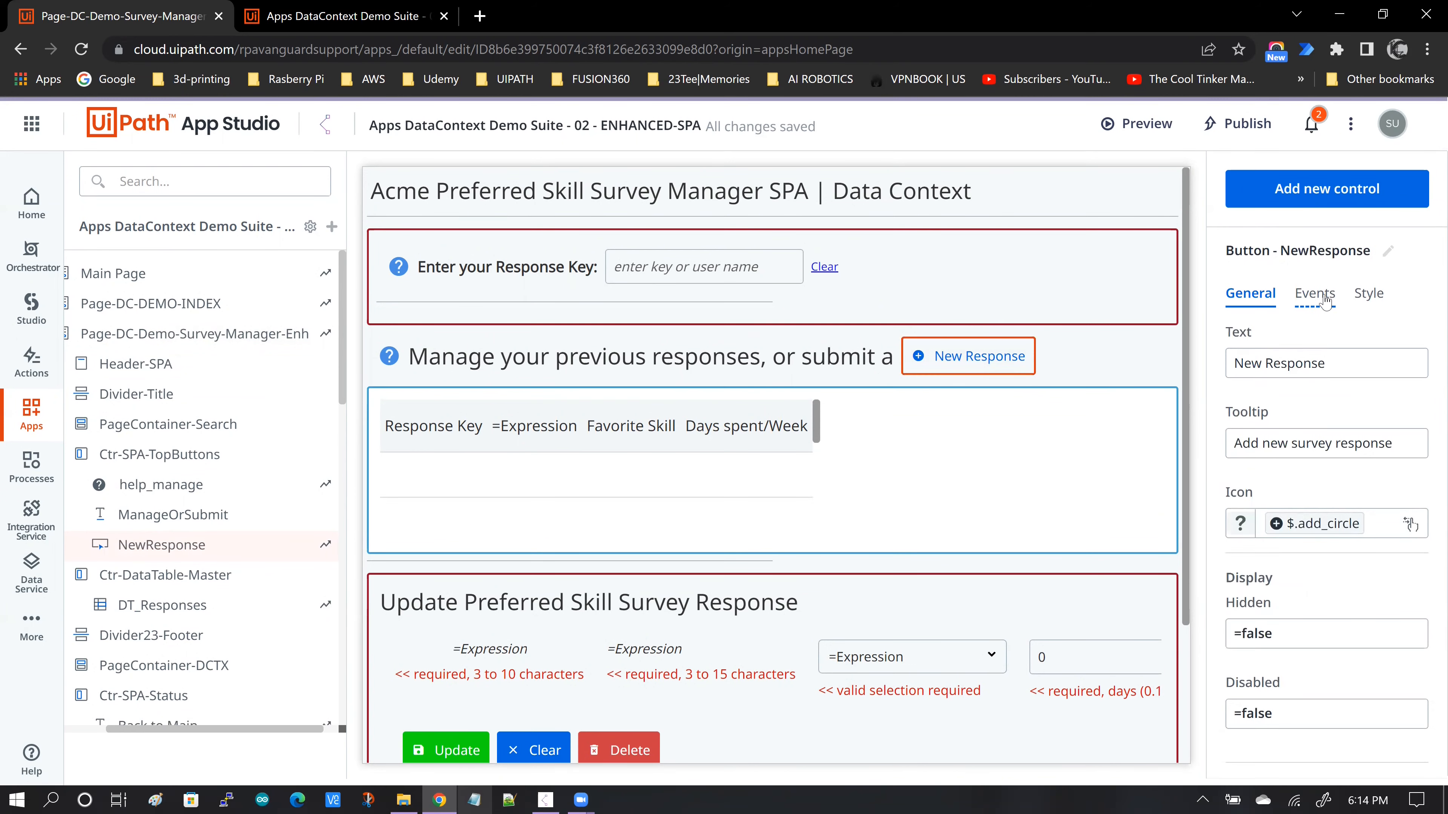
{"action": "left_click", "coordinate": [1314, 294]}
{"action": "left_click", "coordinate": [1335, 392]}
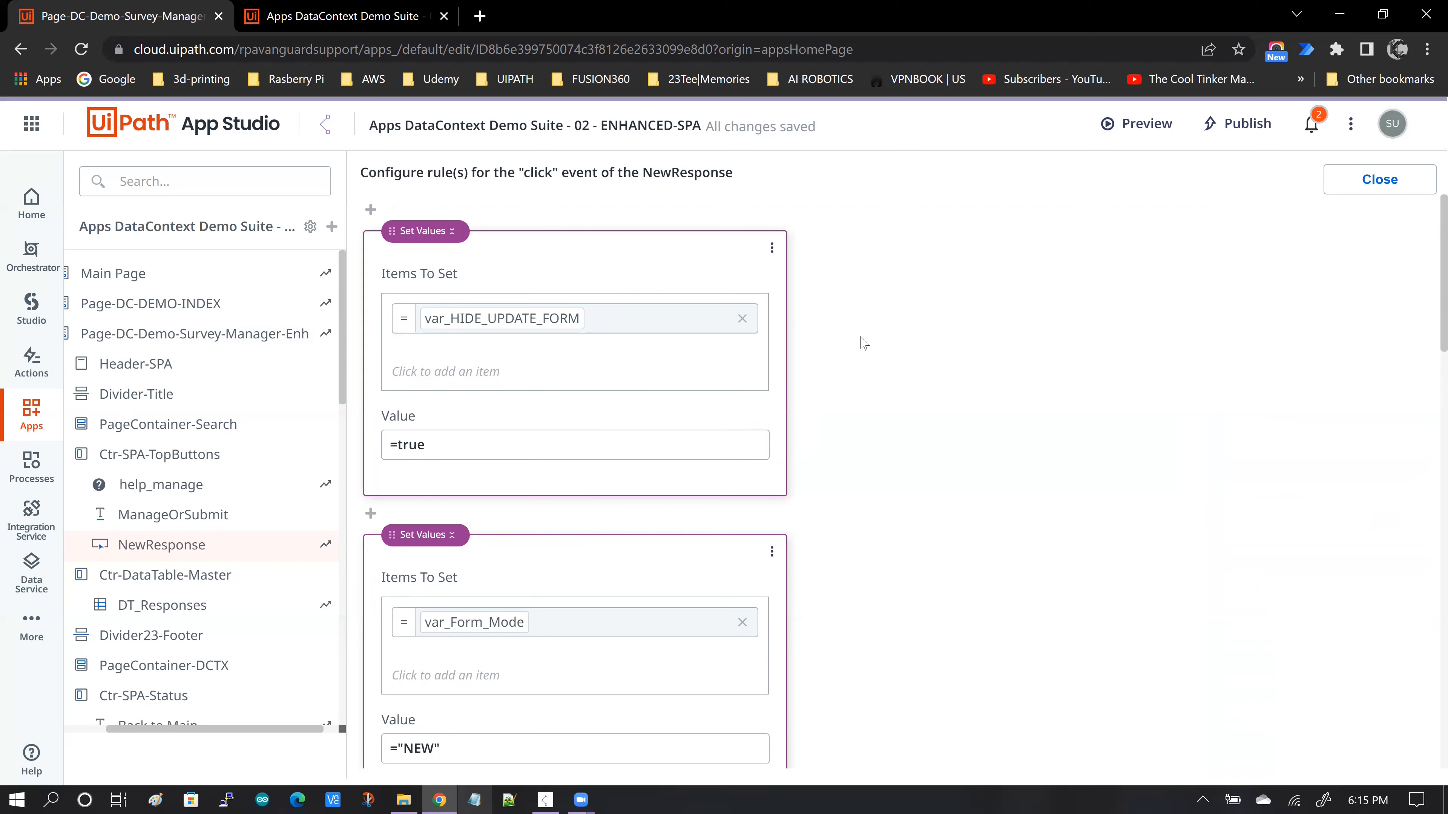
{"action": "scroll", "coordinate": [874, 346], "scroll_direction": "down", "scroll_amount": 5}
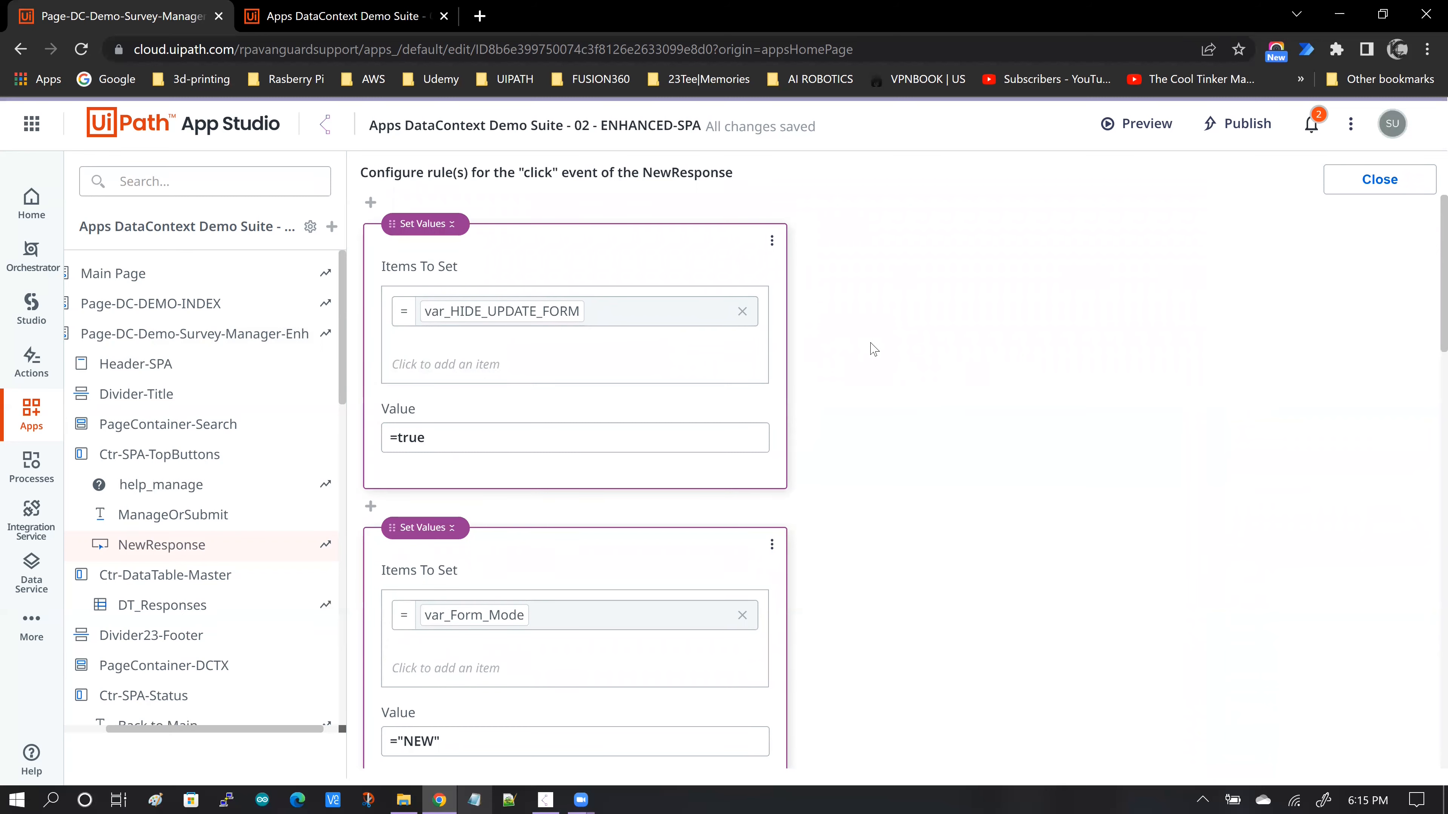
{"action": "scroll", "coordinate": [874, 370], "scroll_direction": "down", "scroll_amount": 6}
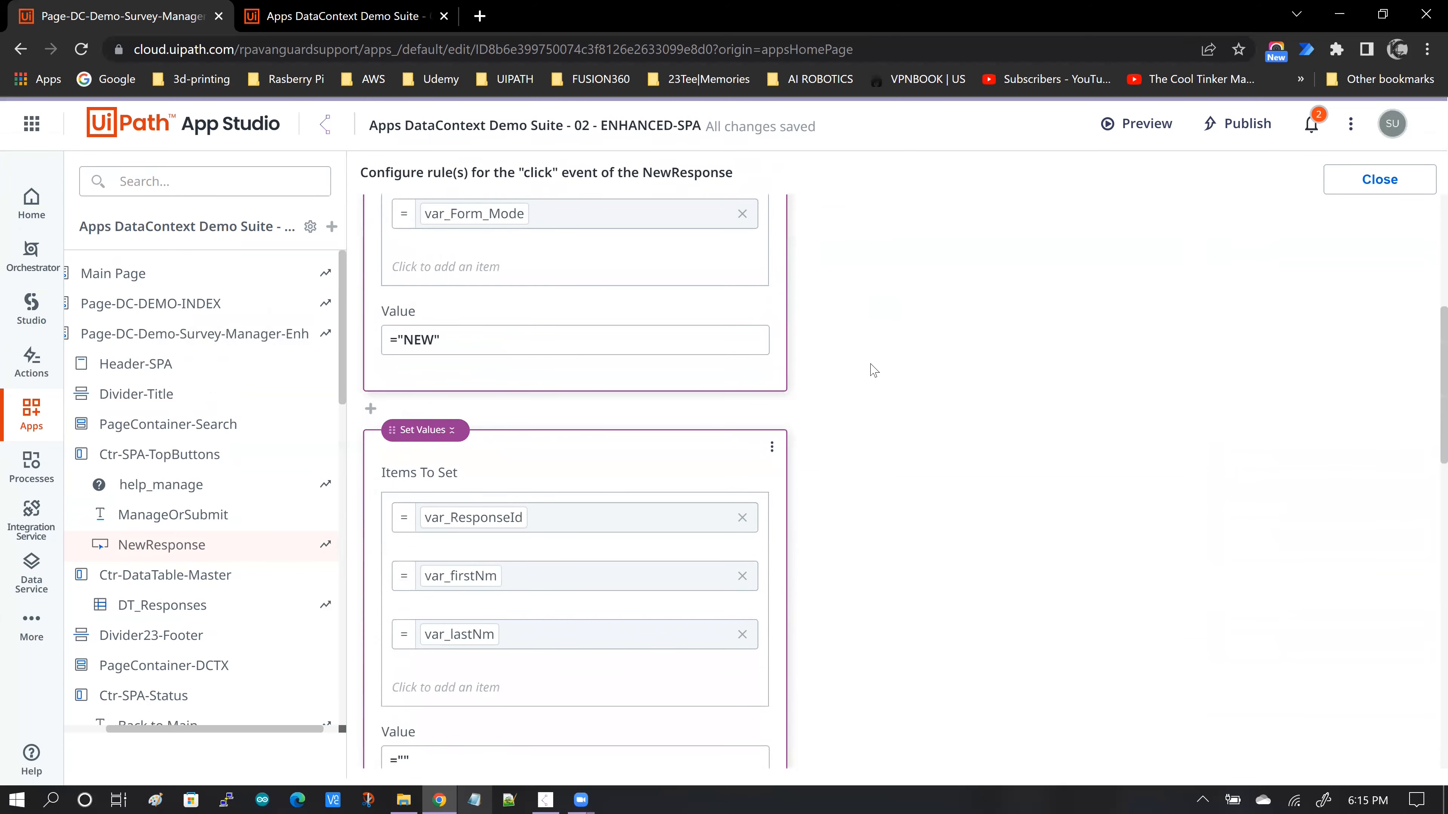
{"action": "scroll", "coordinate": [874, 369], "scroll_direction": "down", "scroll_amount": 1}
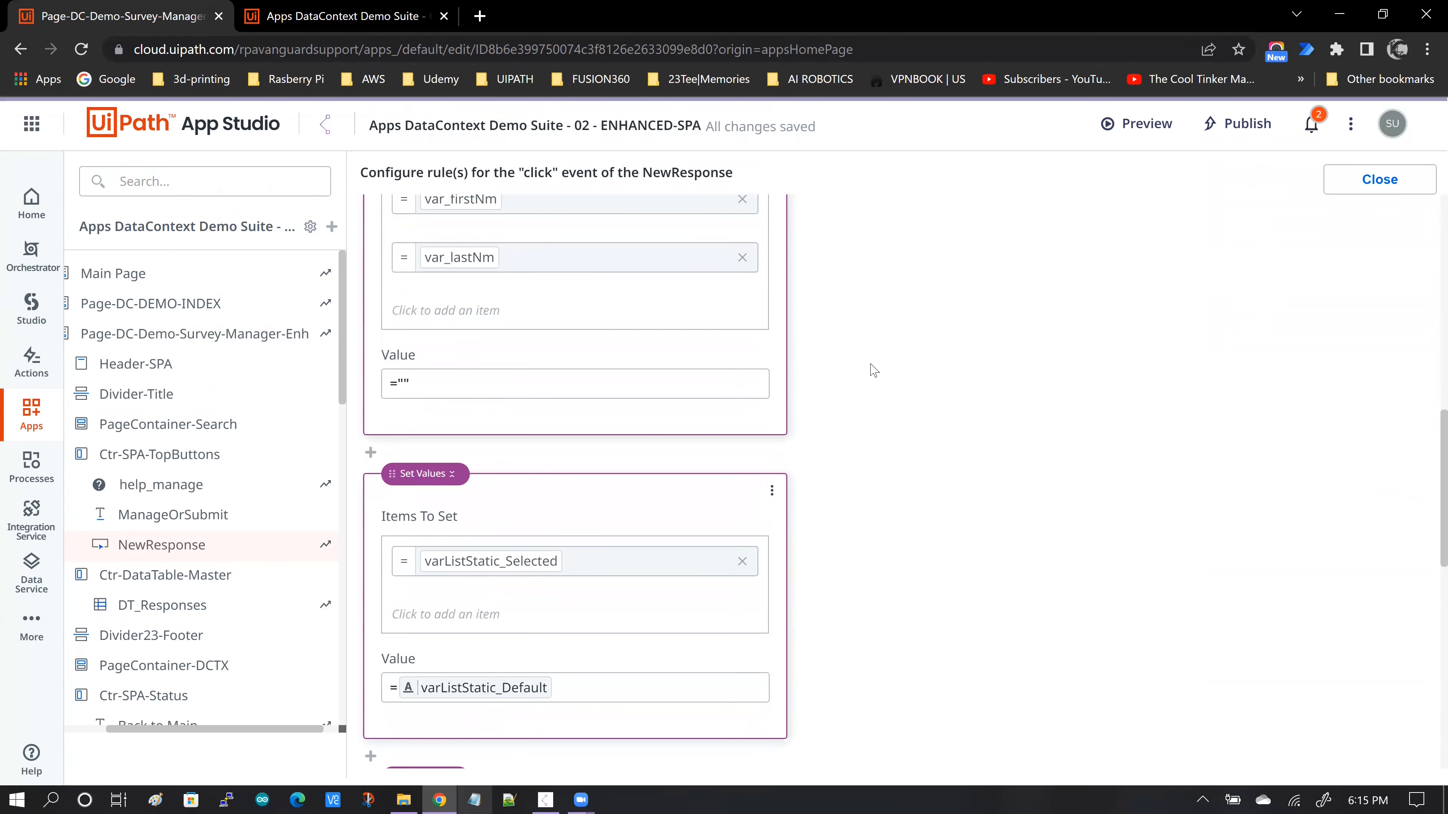
{"action": "scroll", "coordinate": [873, 376], "scroll_direction": "down", "scroll_amount": 5}
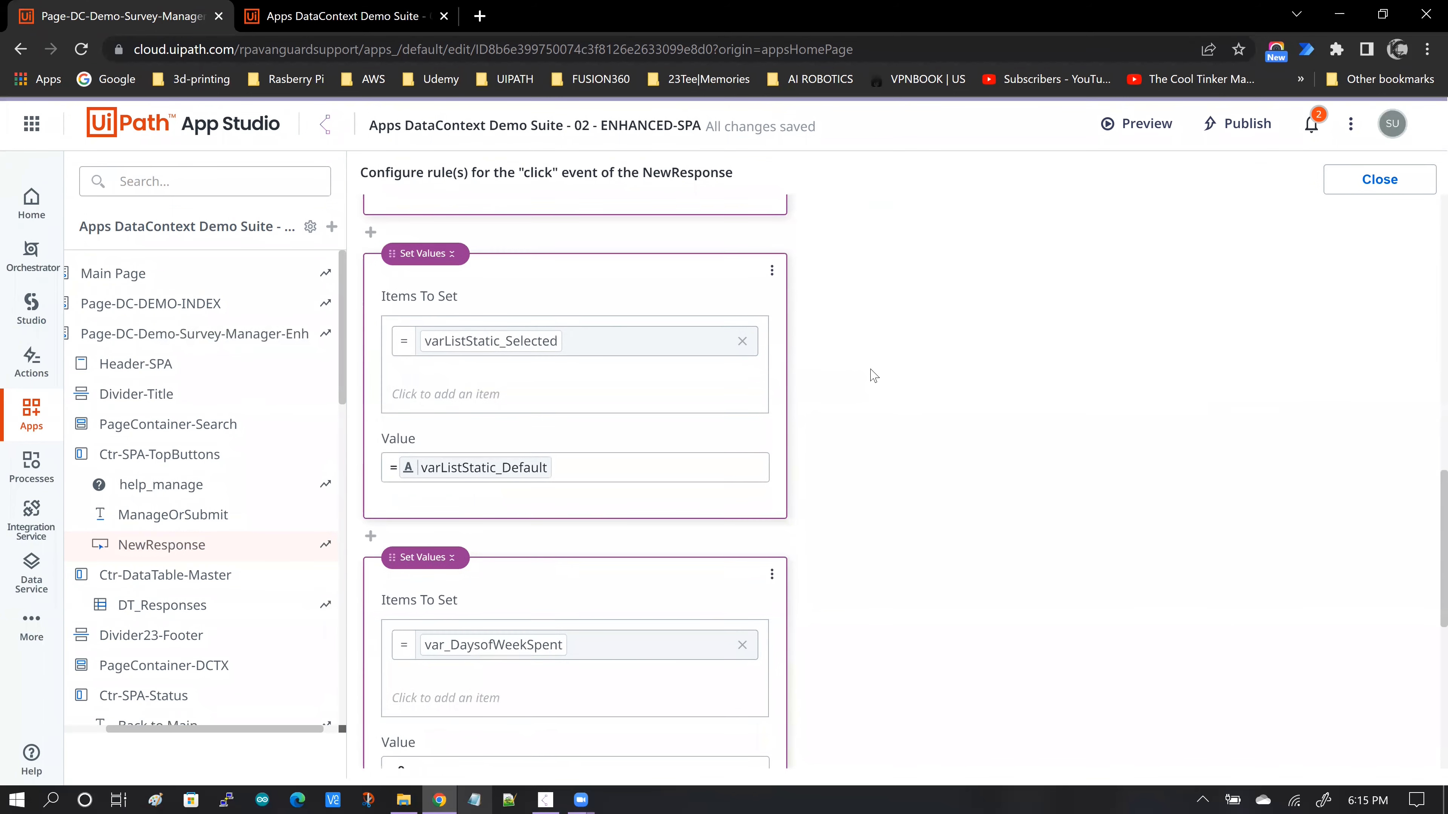
{"action": "scroll", "coordinate": [872, 376], "scroll_direction": "down", "scroll_amount": 5}
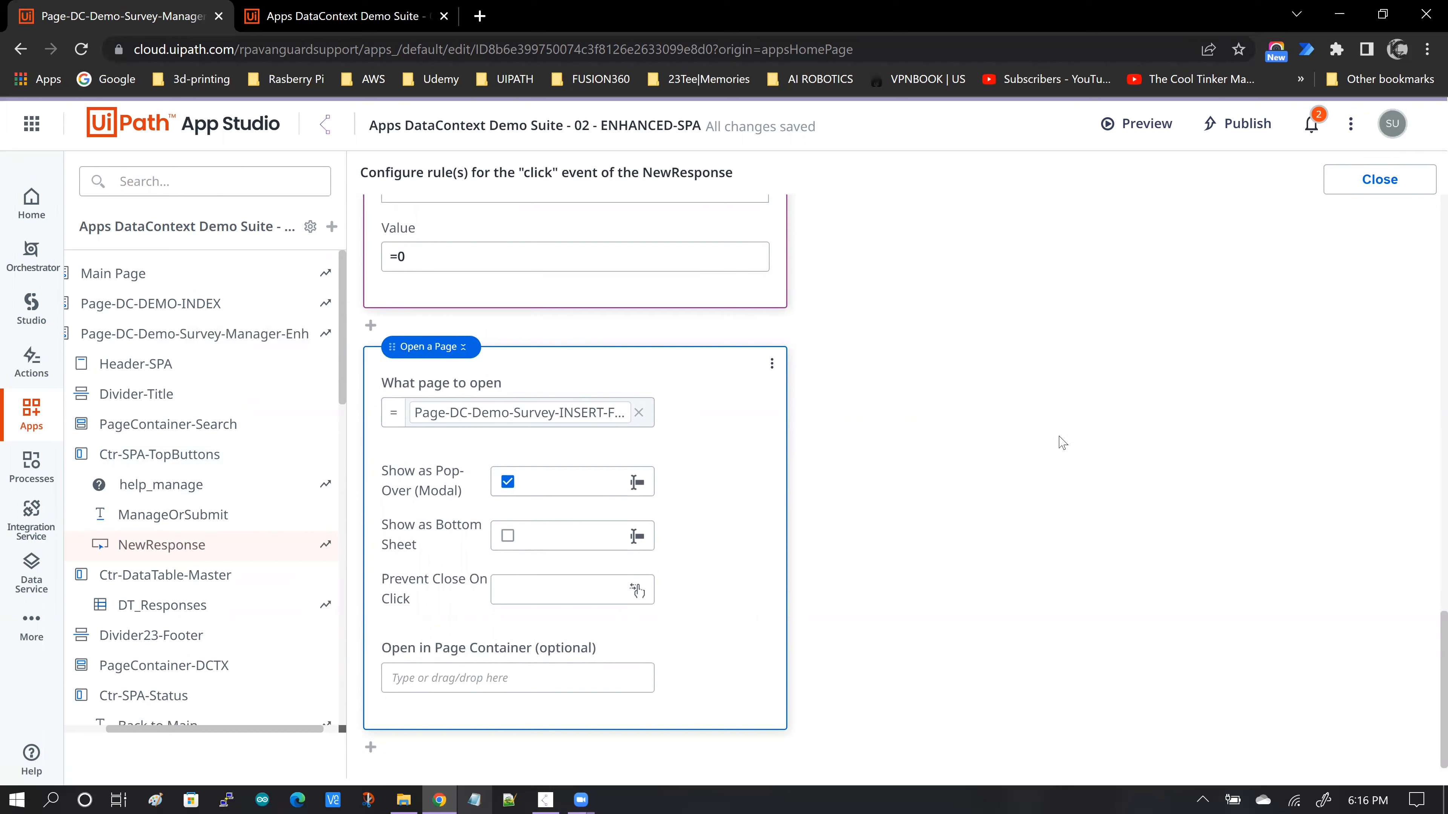
- Switch to the running survey app and open the form for a new response
{"action": "left_click", "coordinate": [545, 798]}
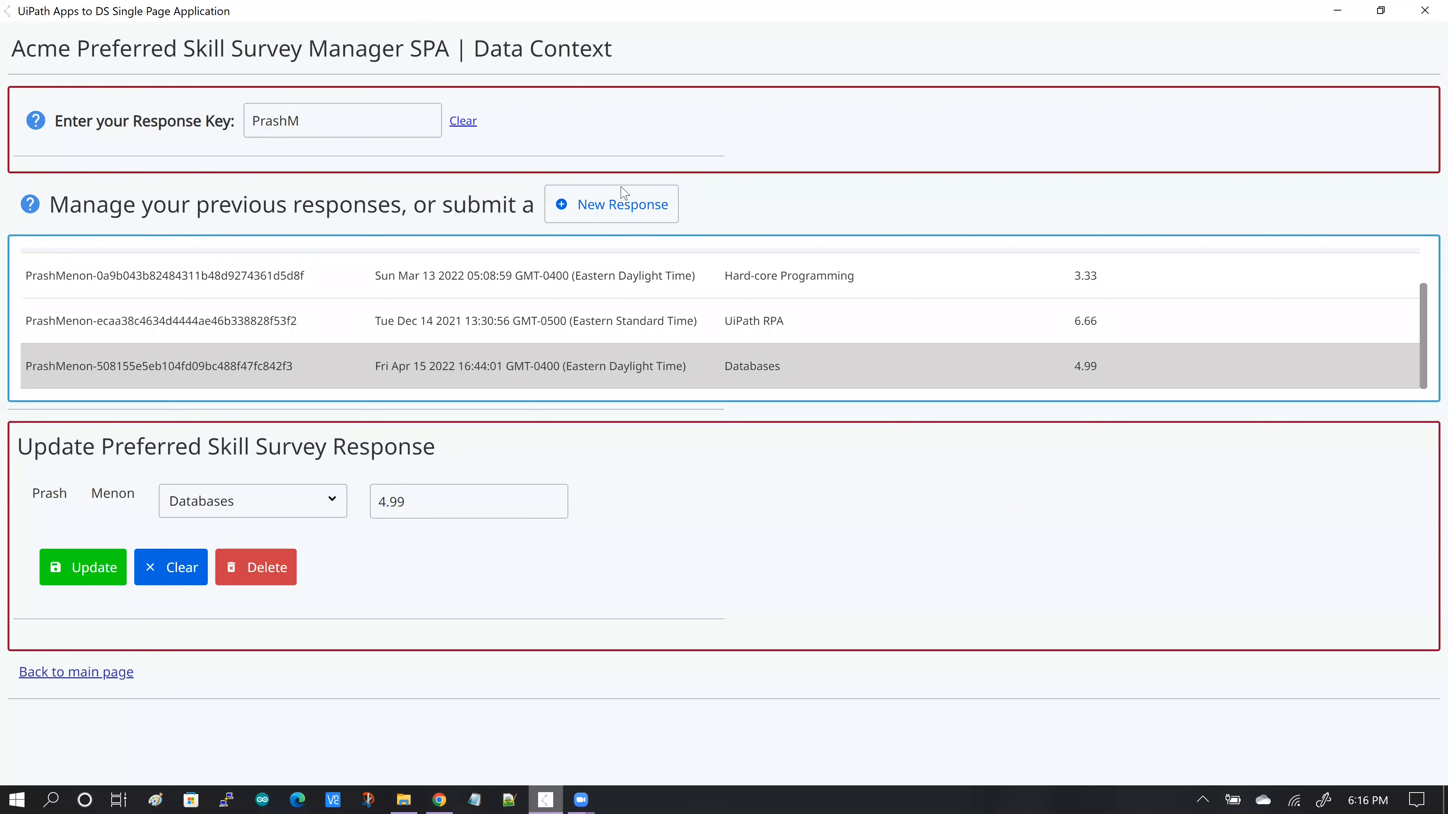
{"action": "left_click", "coordinate": [587, 216]}
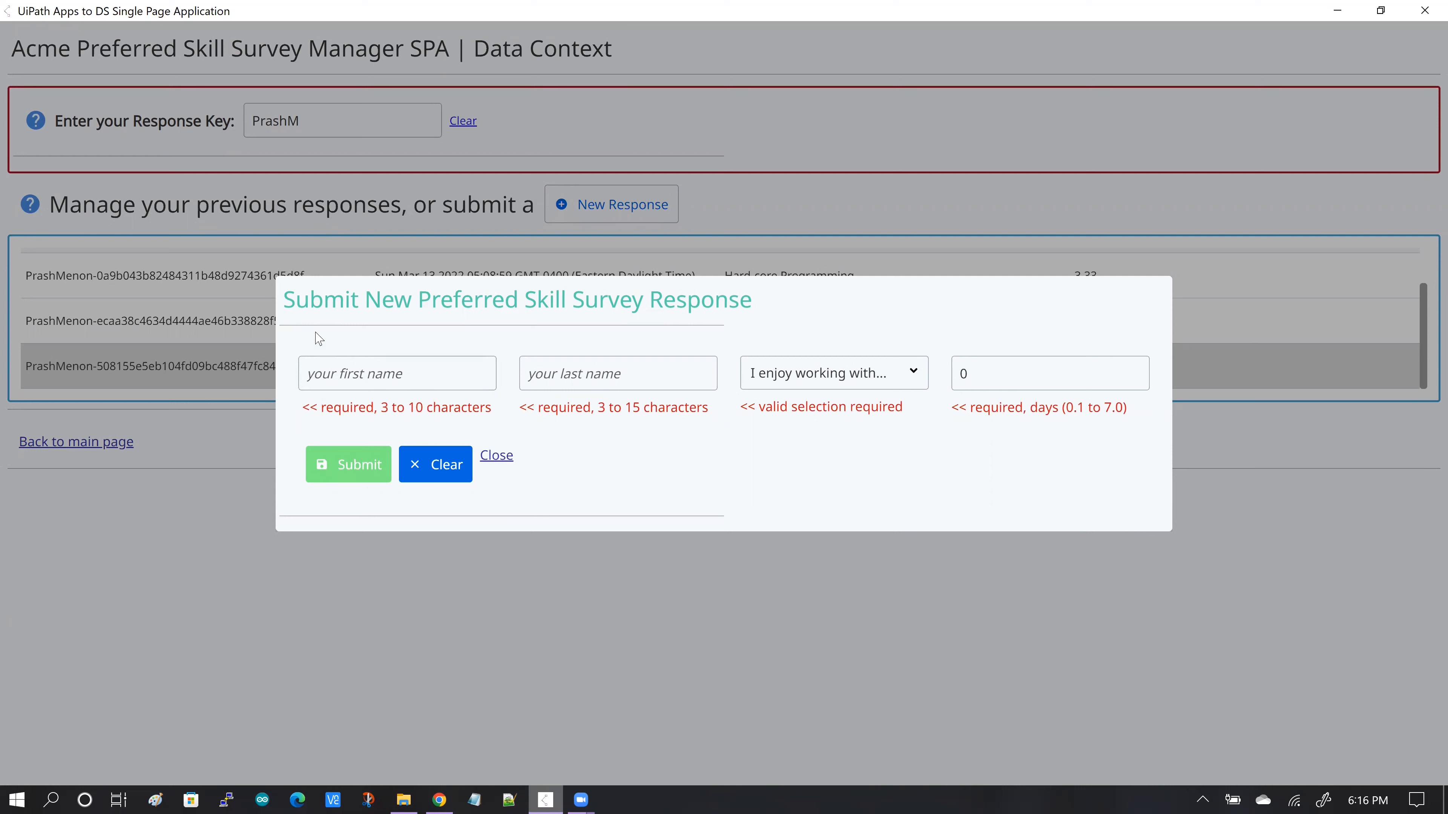
{"action": "left_click", "coordinate": [307, 374]}
- Switch to App Studio, open Page-DC-Demo-Survey-INSERT-Form, and inspect its data context and the first name textbox's value binding
{"action": "left_click", "coordinate": [439, 799]}
{"action": "left_click_drag", "start_coordinate": [169, 730], "coordinate": [126, 730]}
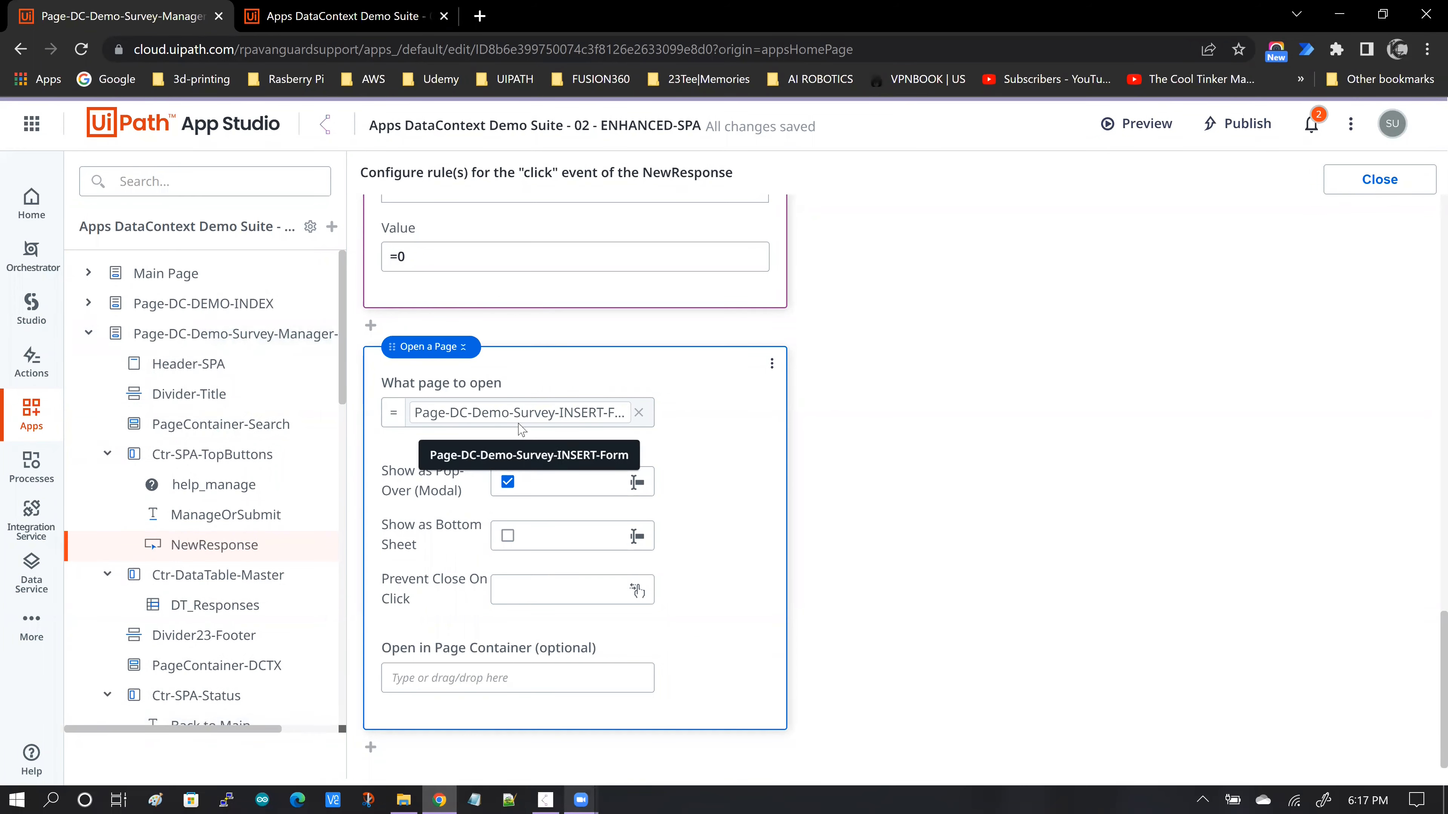
{"action": "left_click", "coordinate": [90, 335]}
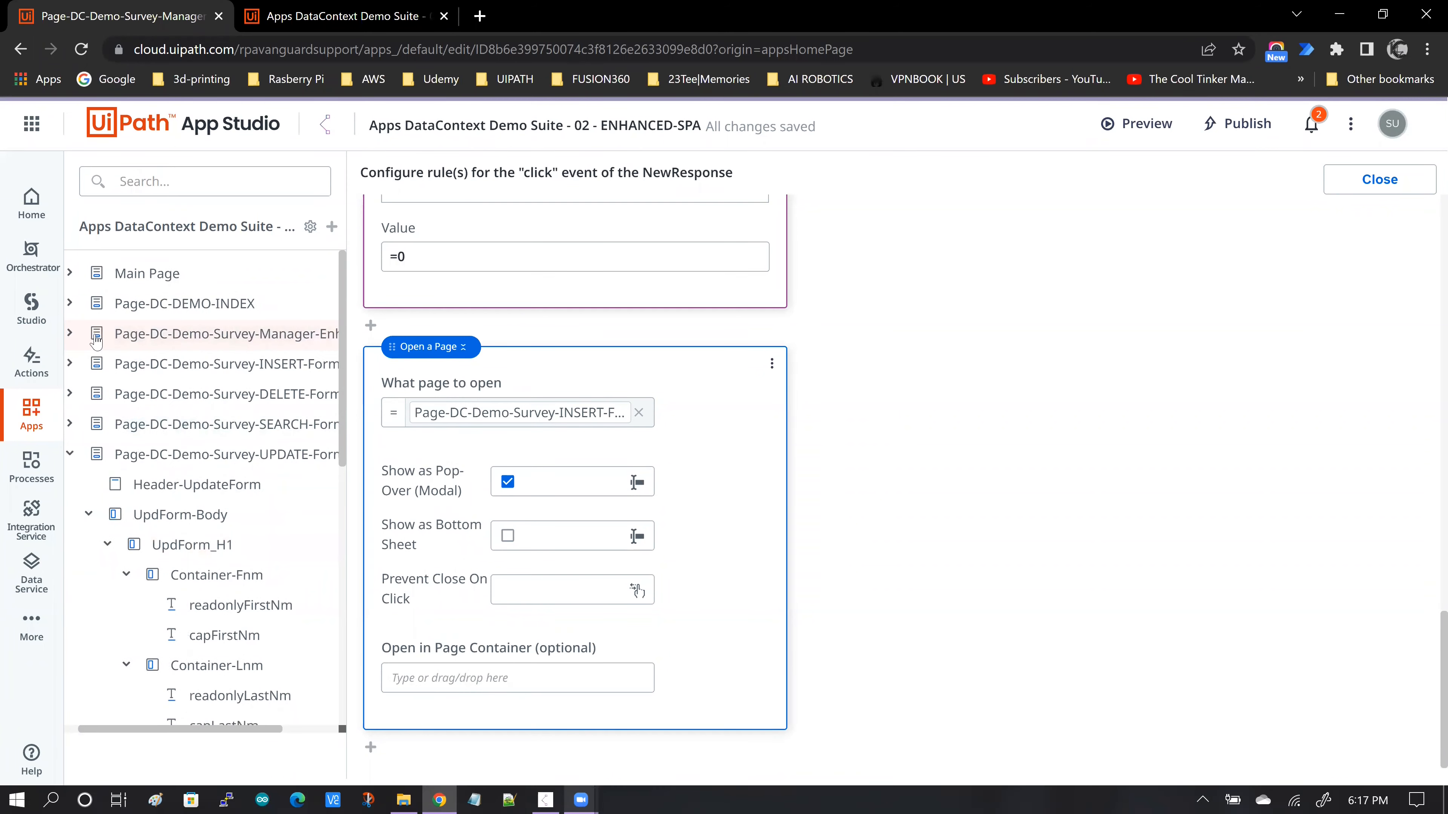
{"action": "left_click", "coordinate": [270, 368]}
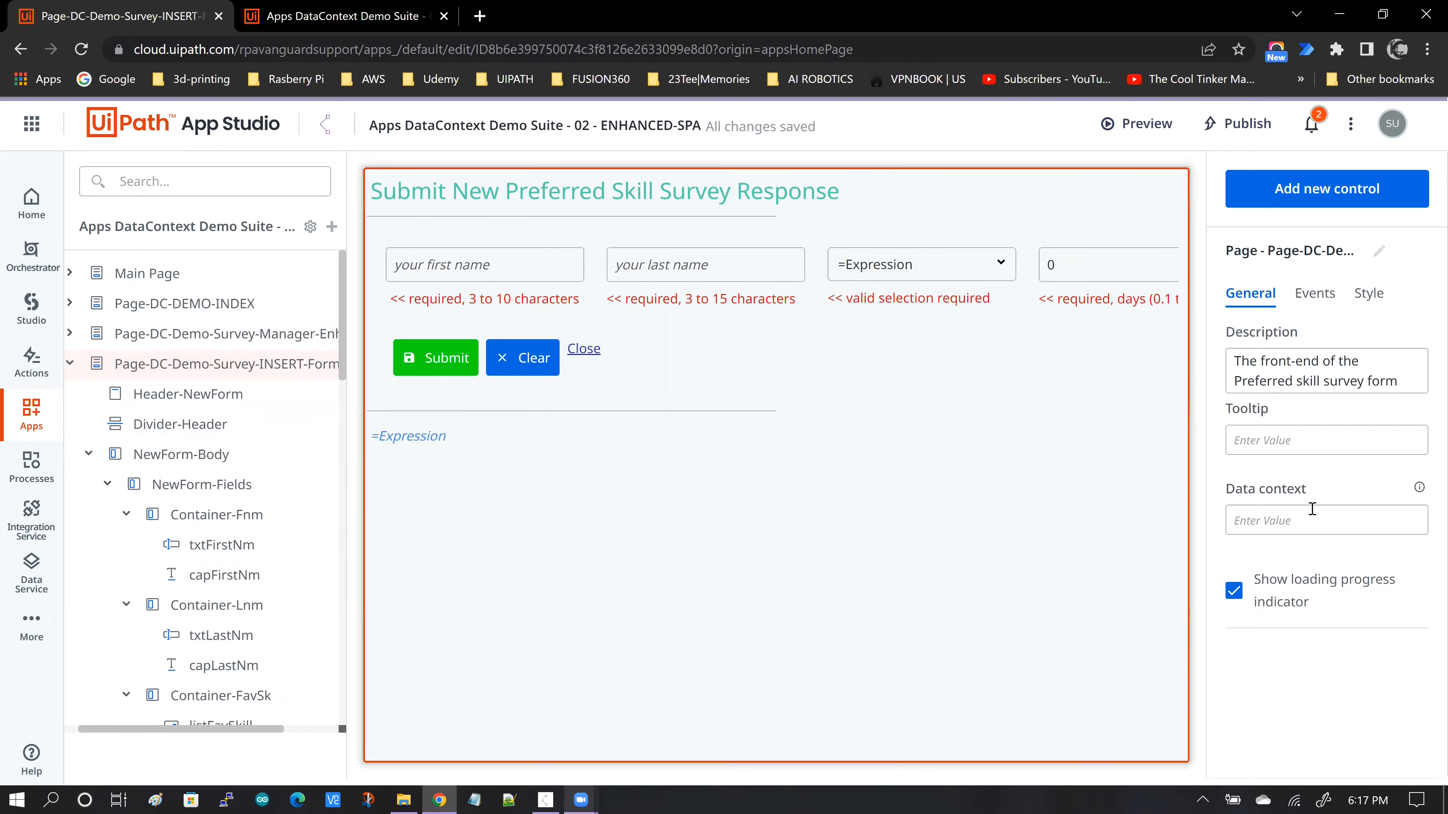
{"action": "left_click", "coordinate": [1291, 524]}
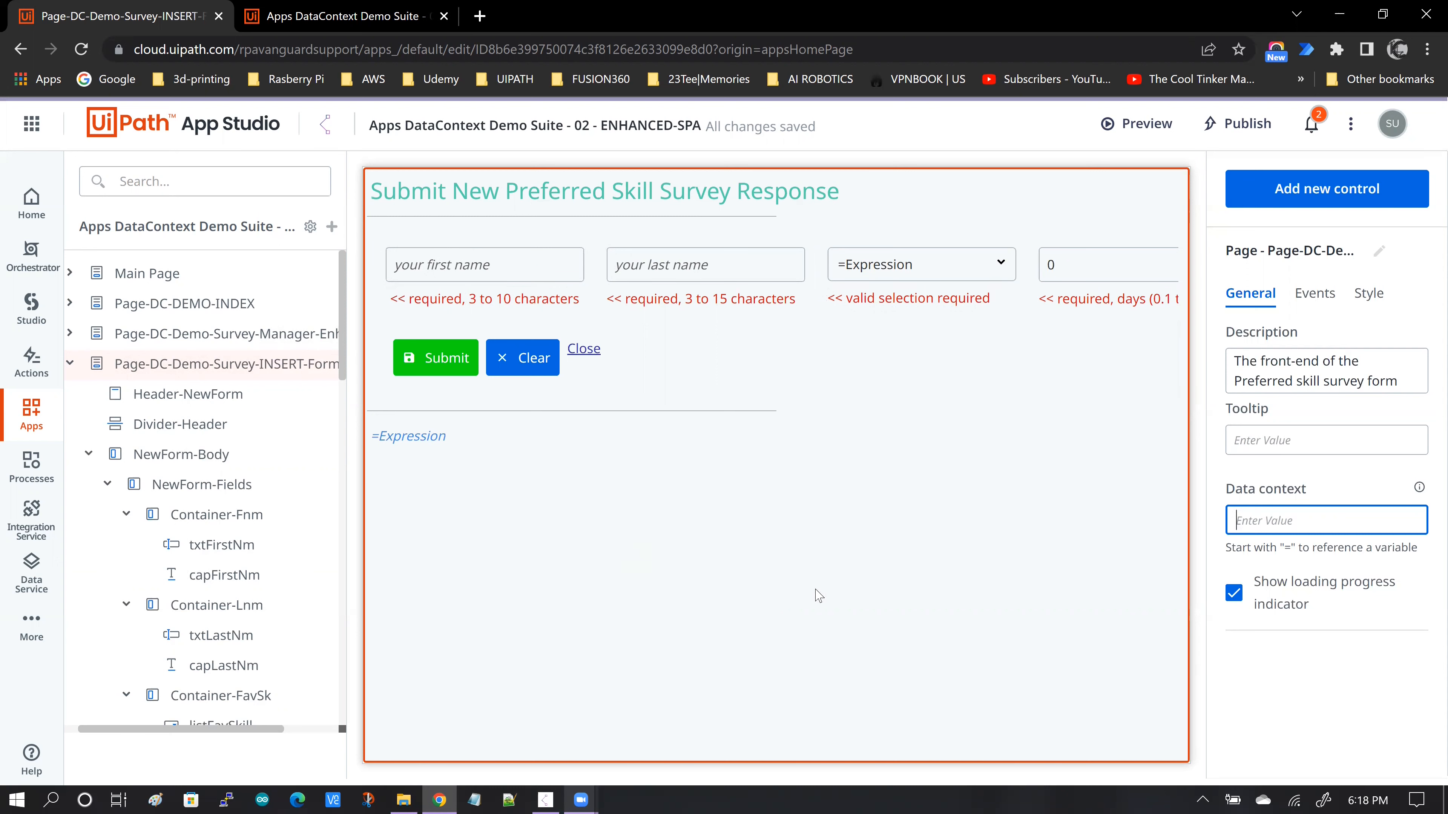
{"action": "left_click", "coordinate": [456, 274]}
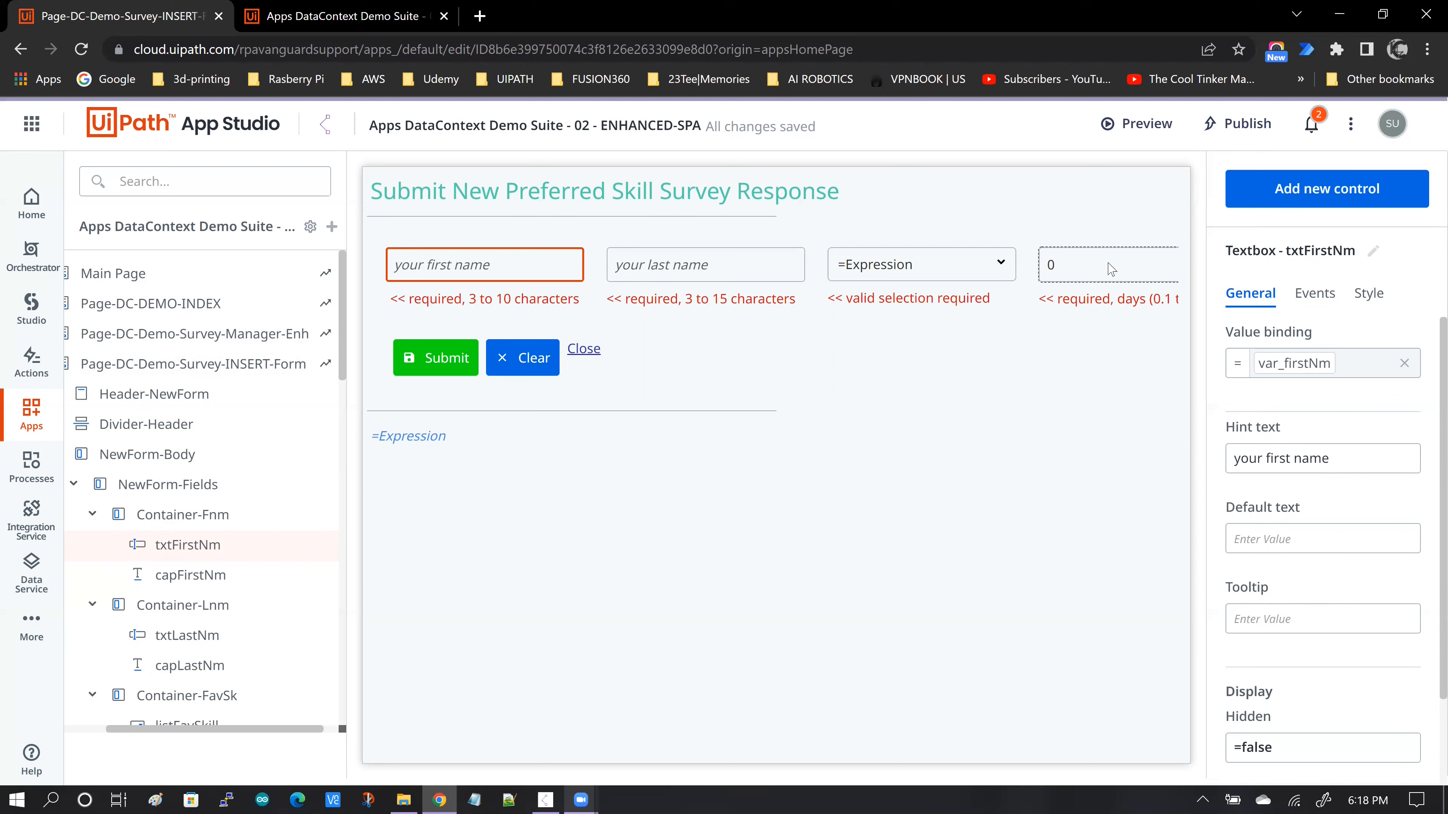
- Open the click-event rules of the INSERT form's Submit button and review them down to the Create/Update Entity Record rule
{"action": "left_click", "coordinate": [426, 371]}
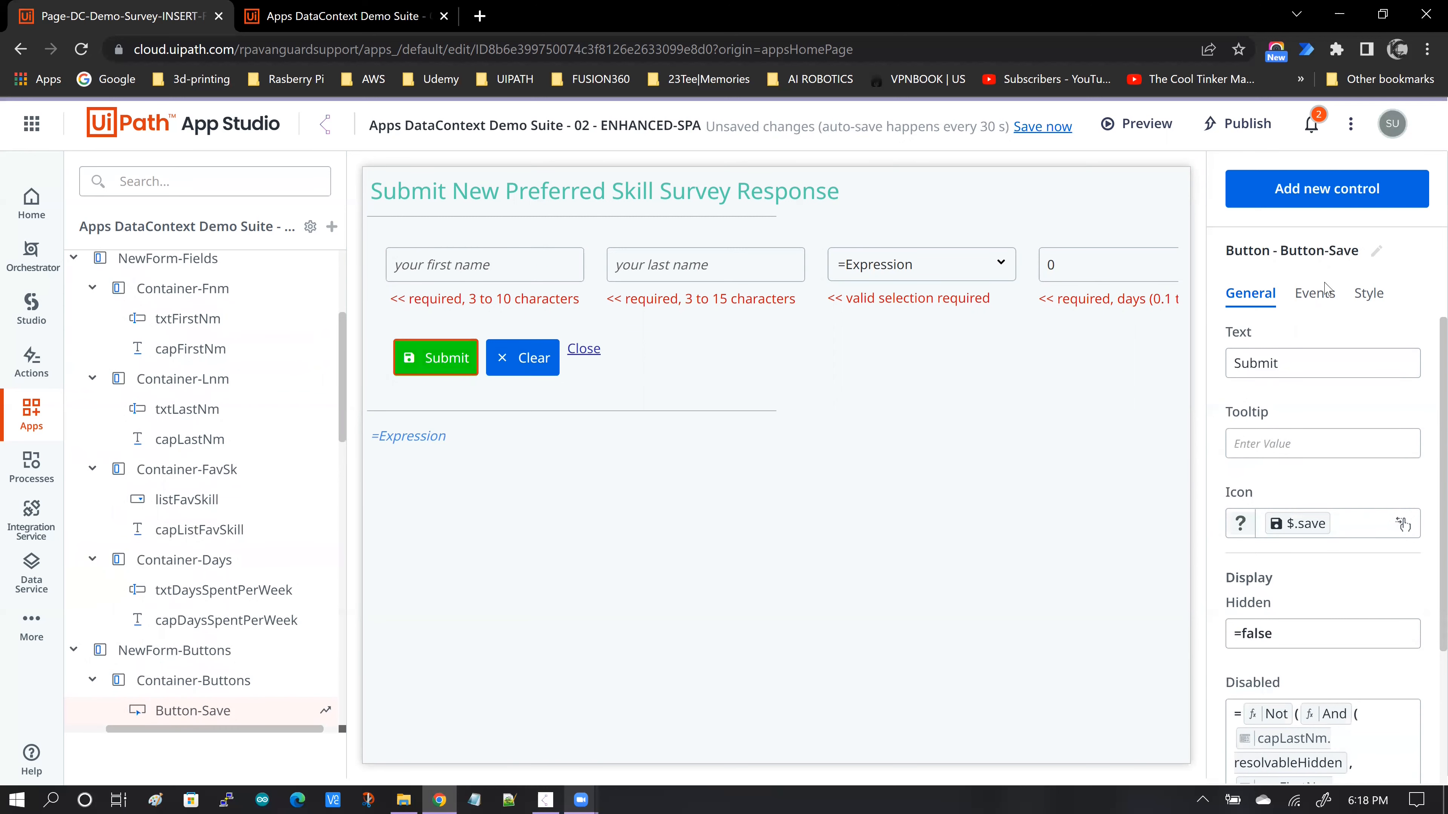
{"action": "left_click", "coordinate": [1314, 293]}
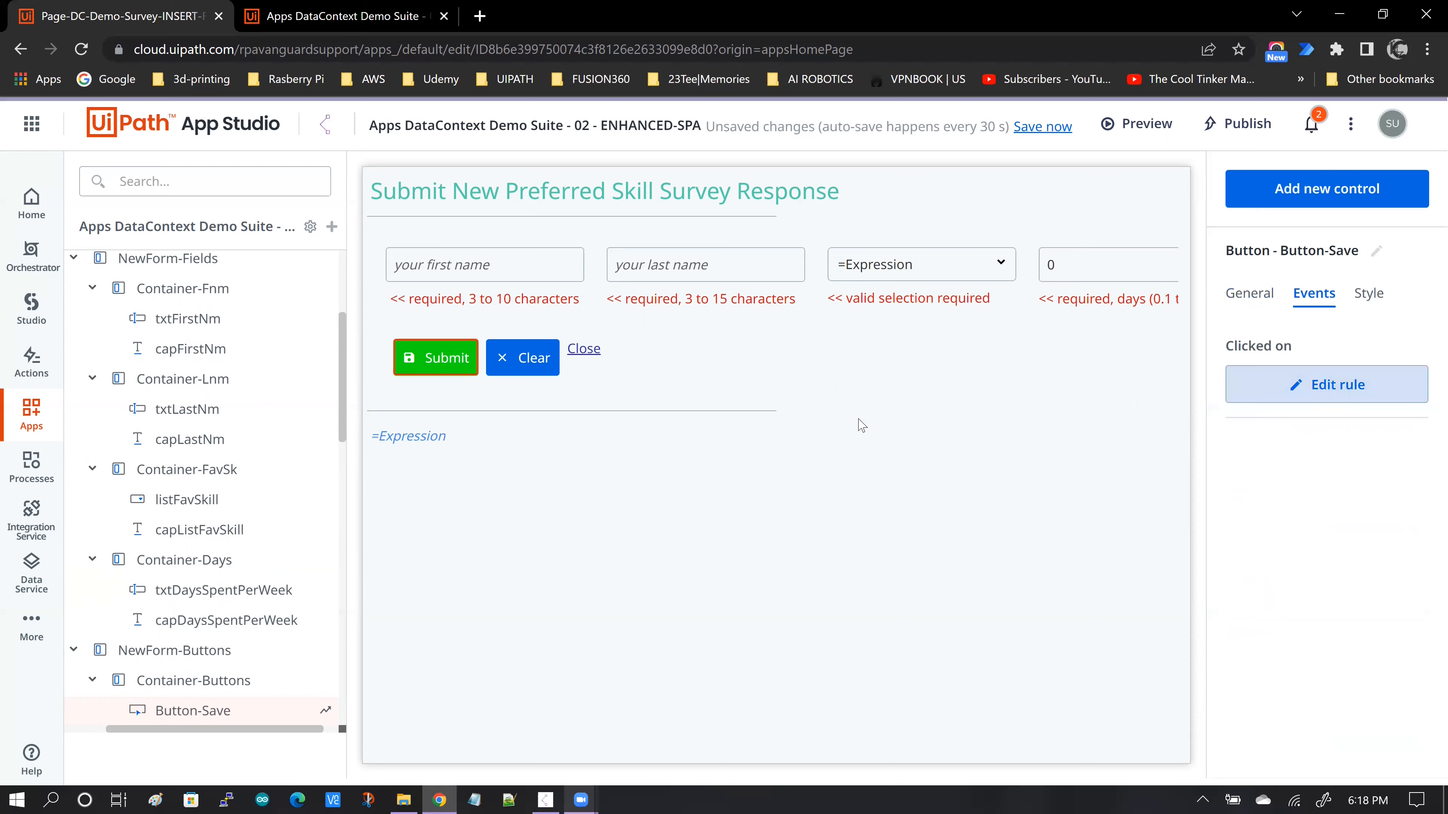
{"action": "scroll", "coordinate": [892, 403], "scroll_direction": "down", "scroll_amount": 12}
{"action": "scroll", "coordinate": [894, 399], "scroll_direction": "down", "scroll_amount": 7}
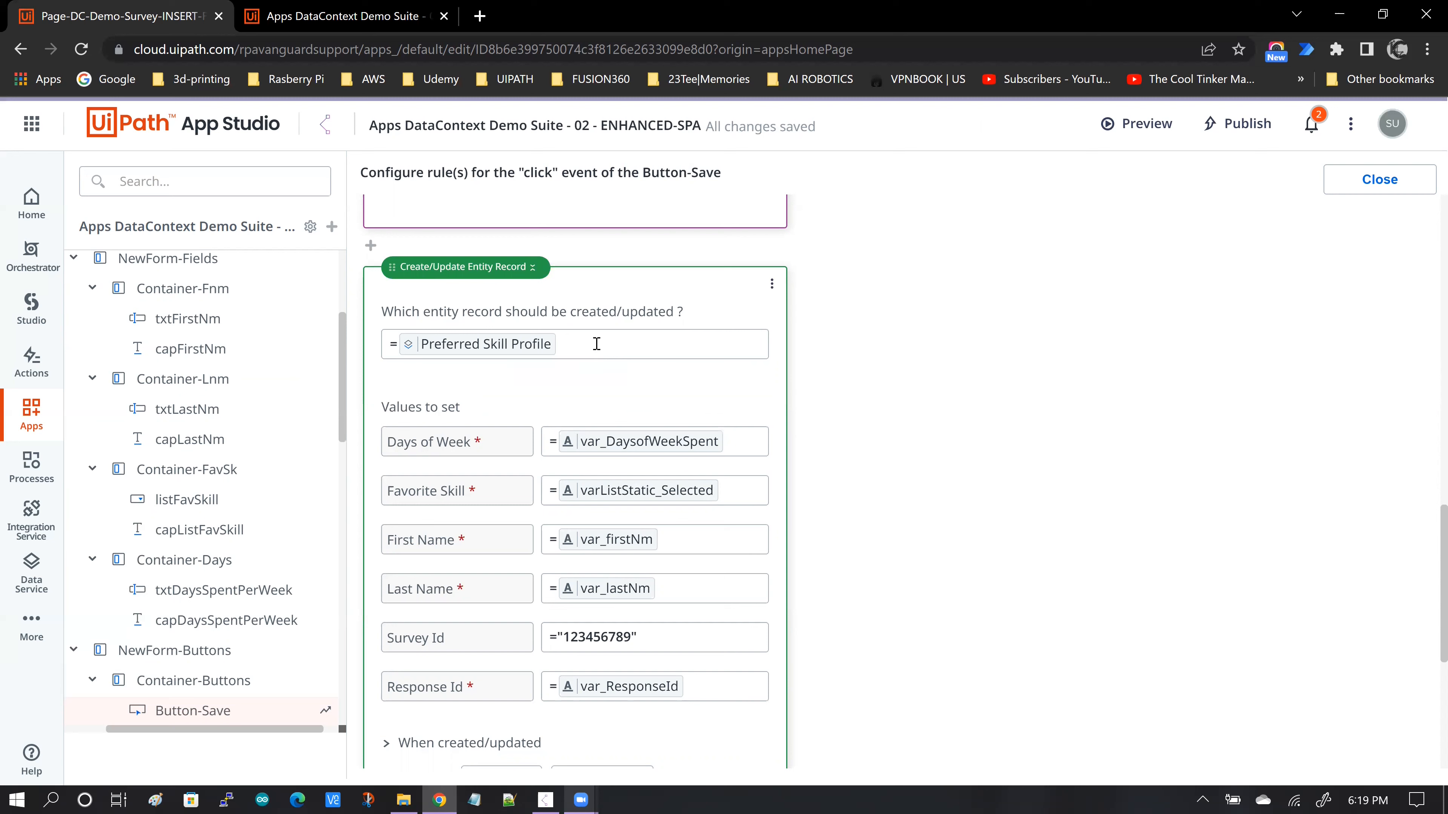
- Inspect the rule's target entity record and find Preferred Skill Profile among the entities in the resources
{"action": "left_click", "coordinate": [568, 346]}
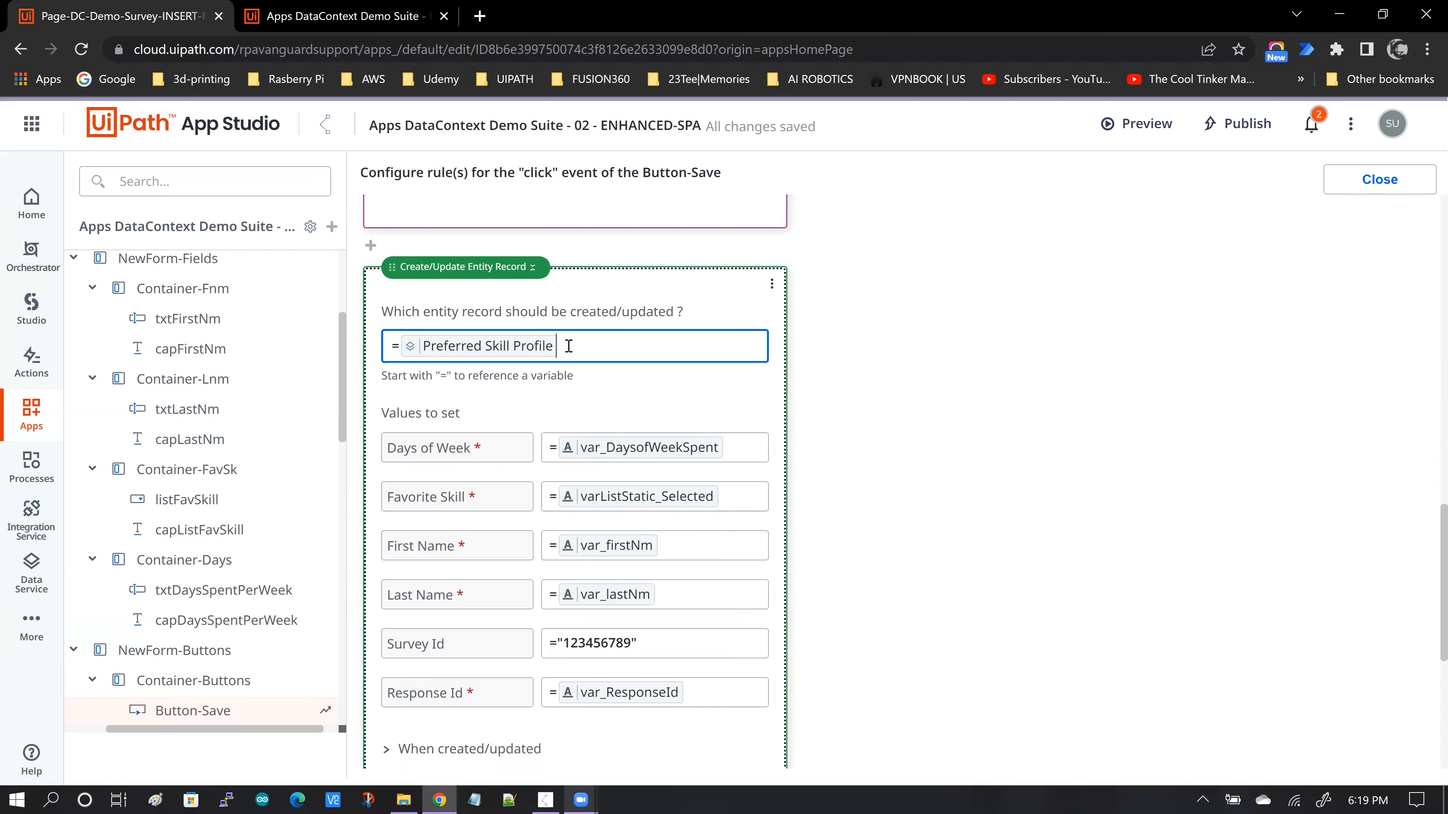
{"action": "scroll", "coordinate": [951, 406], "scroll_direction": "down", "scroll_amount": 2}
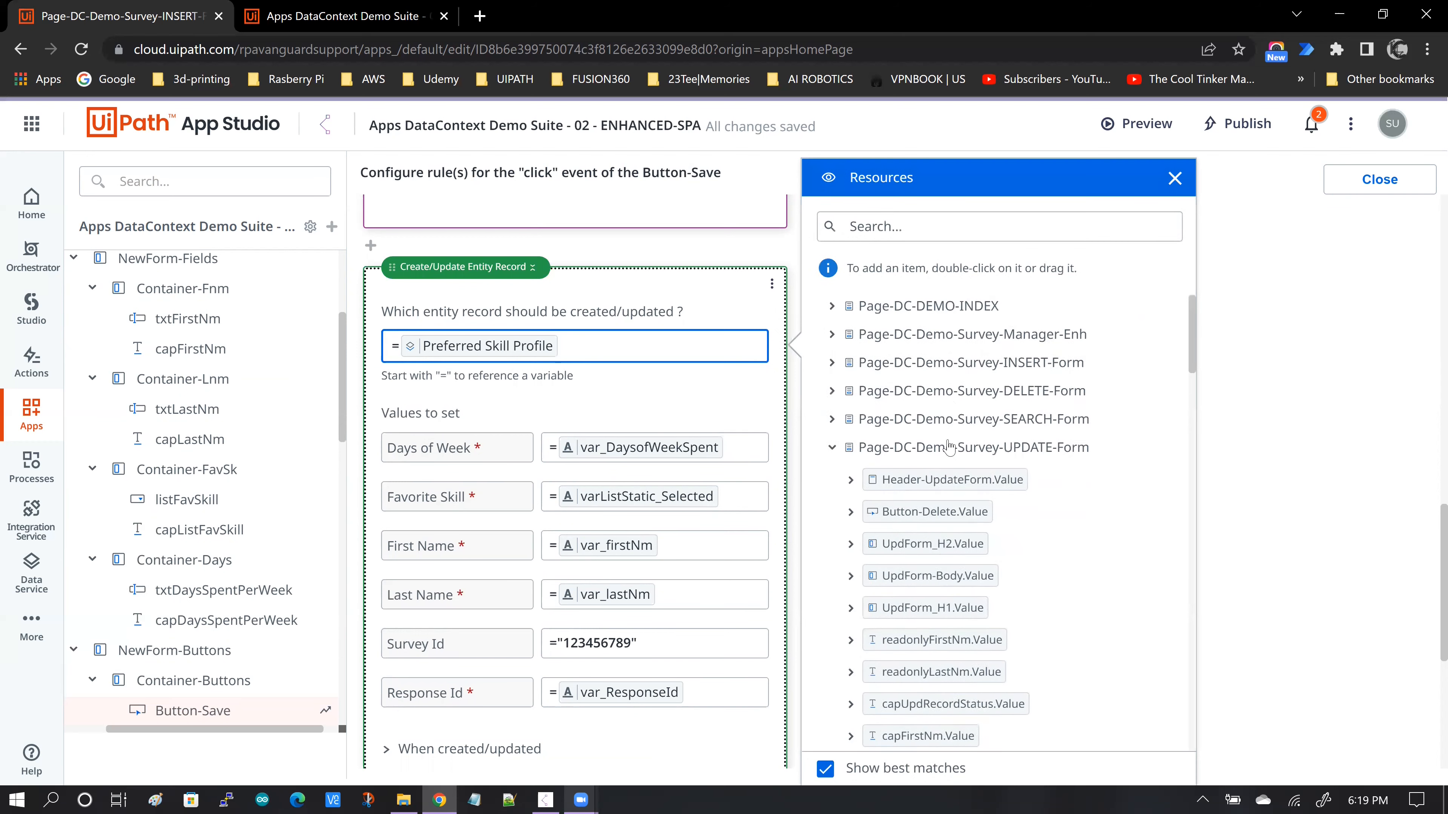
{"action": "left_click", "coordinate": [1070, 396]}
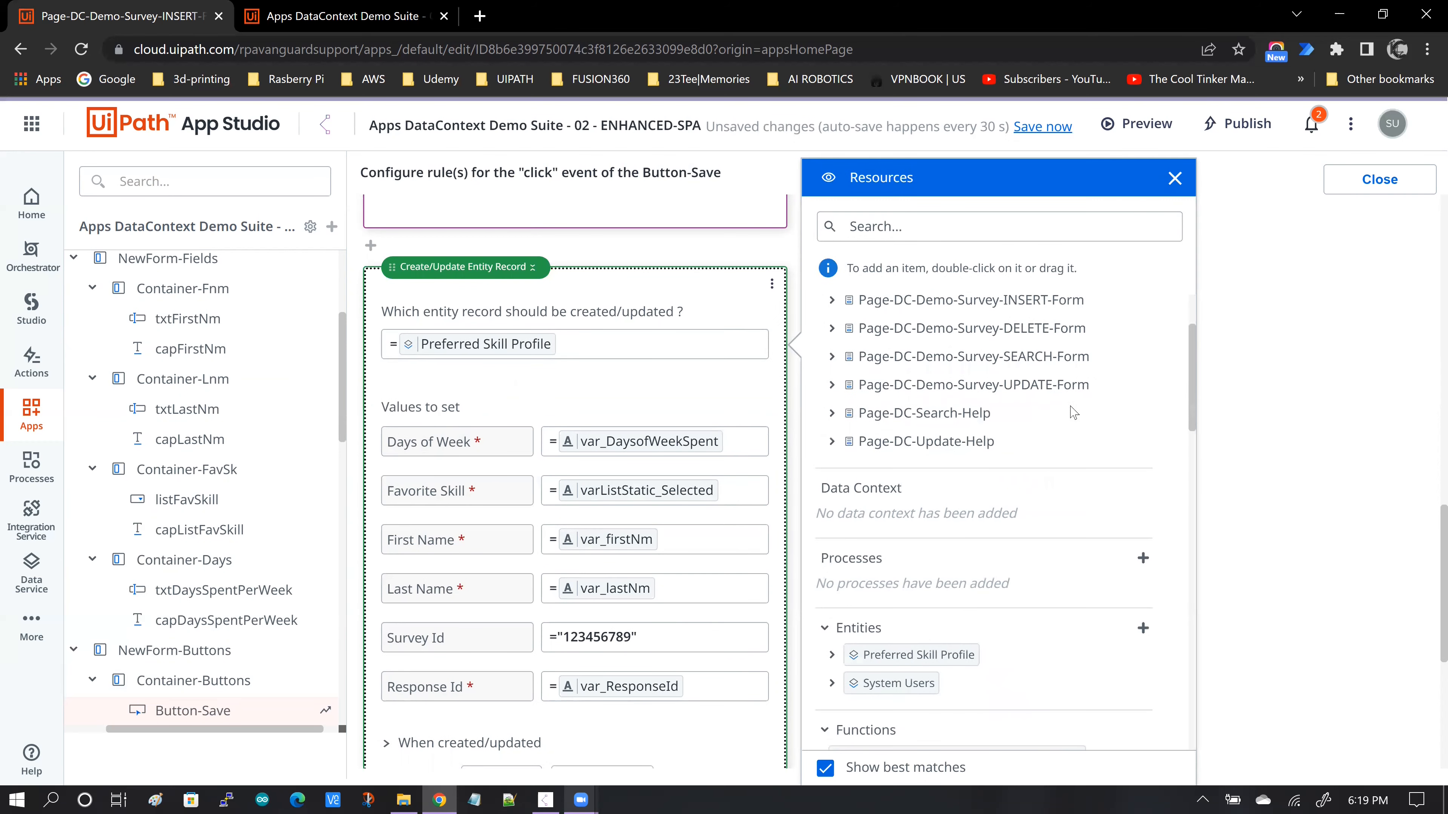
{"action": "scroll", "coordinate": [1057, 439], "scroll_direction": "down", "scroll_amount": 3}
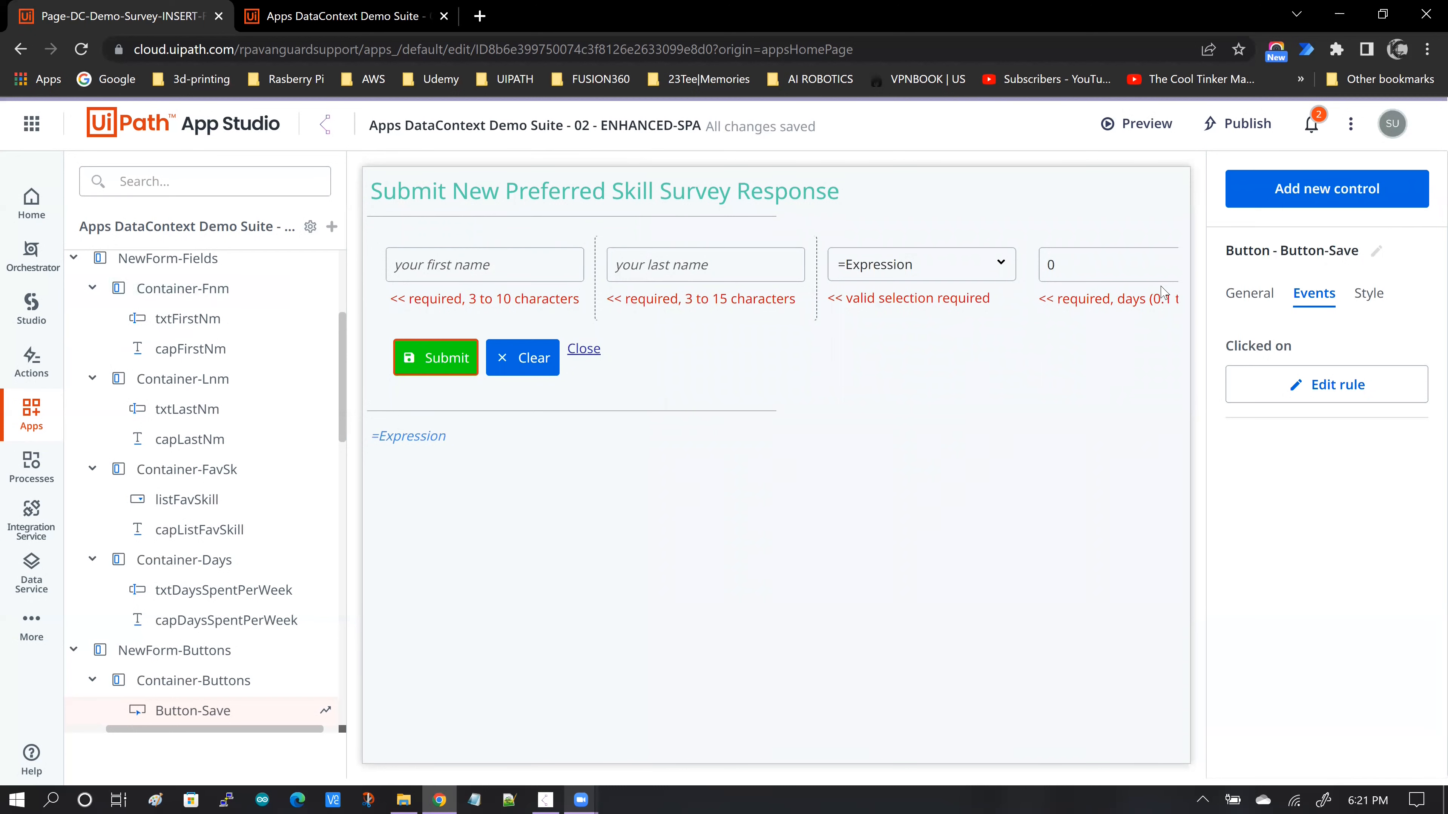
- Inspect the general properties of the validation label below the first name field
{"action": "left_click", "coordinate": [471, 308]}
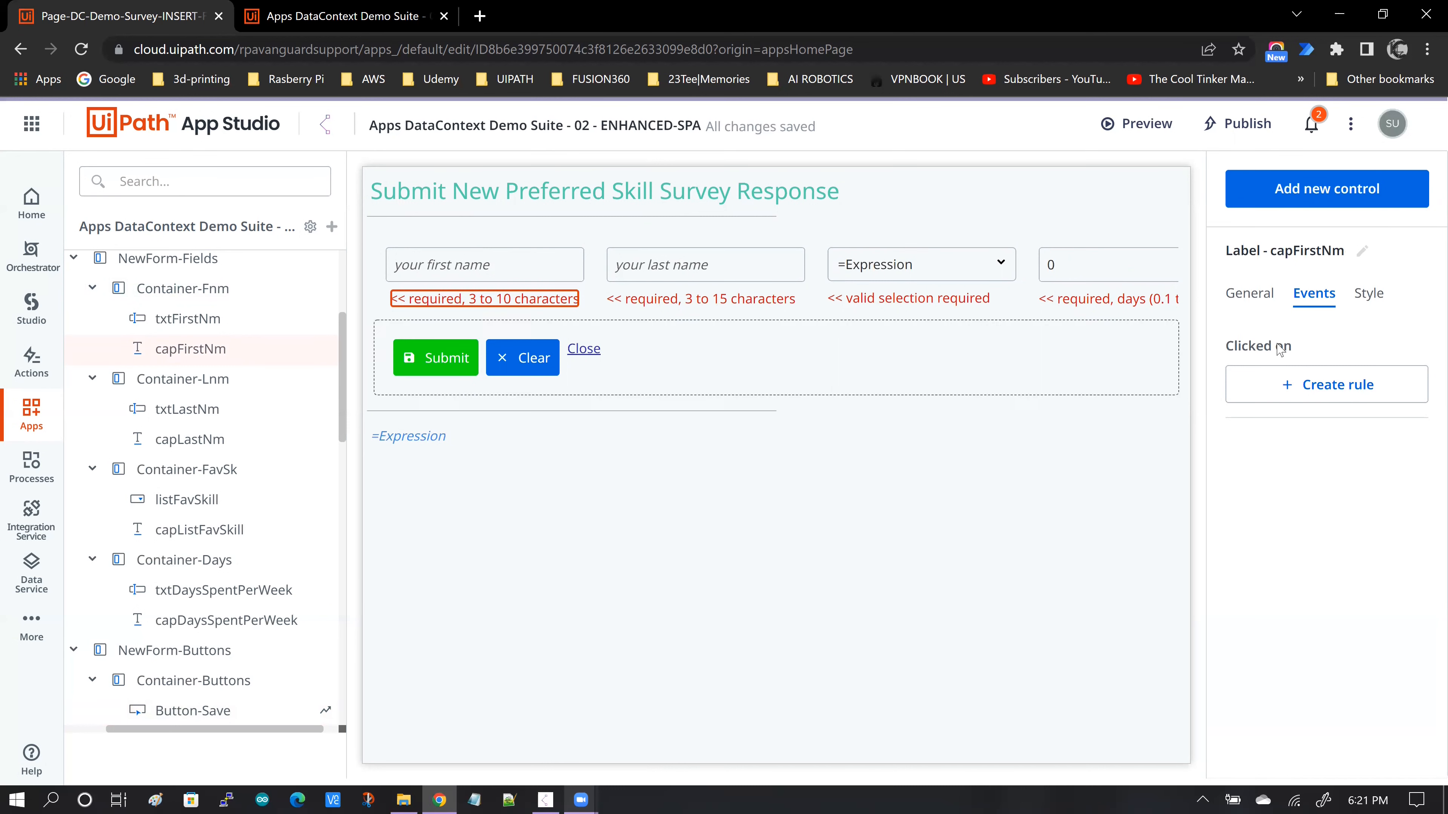
{"action": "left_click", "coordinate": [1246, 304]}
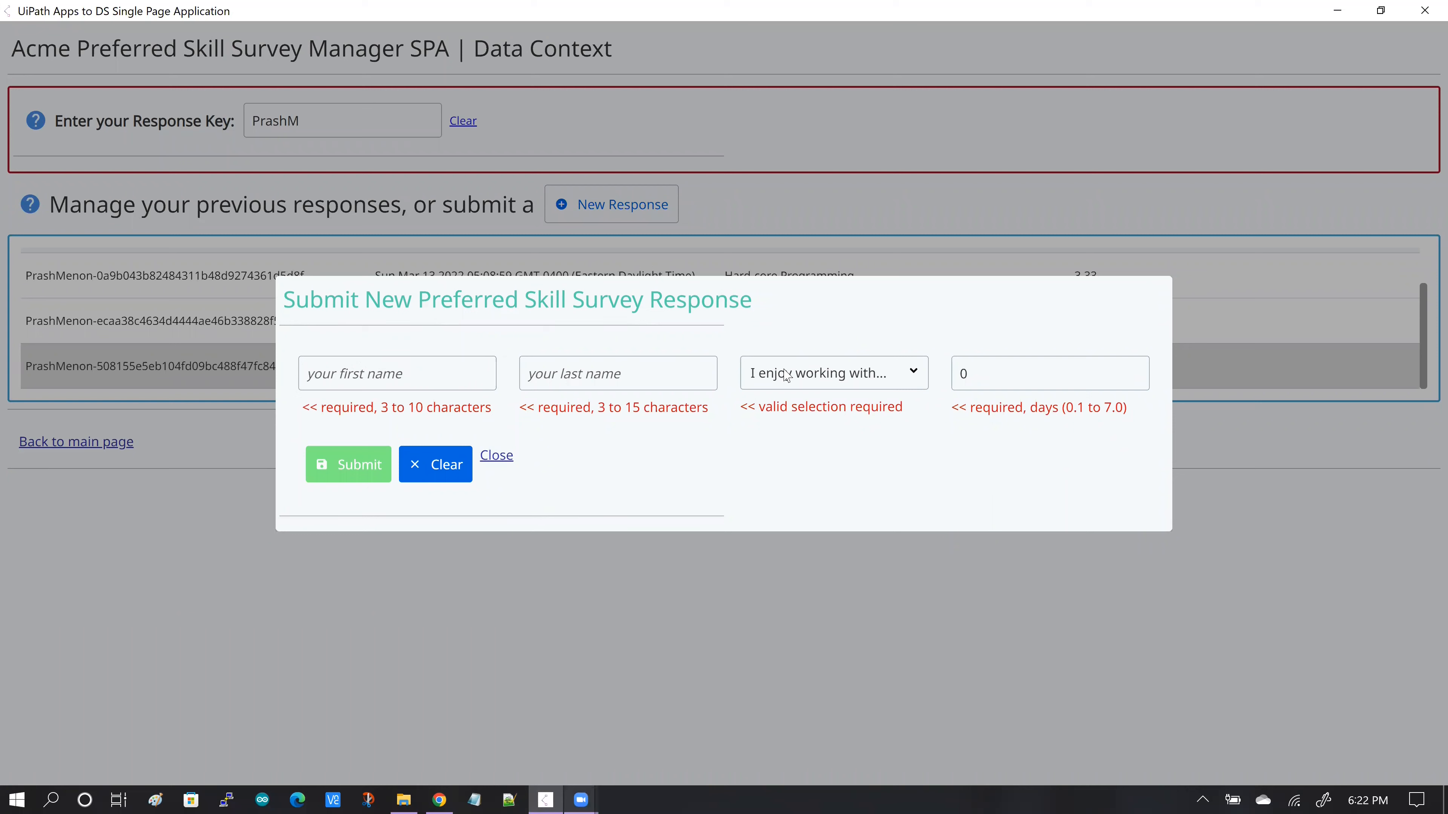
- In the running app's new response form, enter the respondent's first name and last name
{"action": "left_click", "coordinate": [418, 374]}
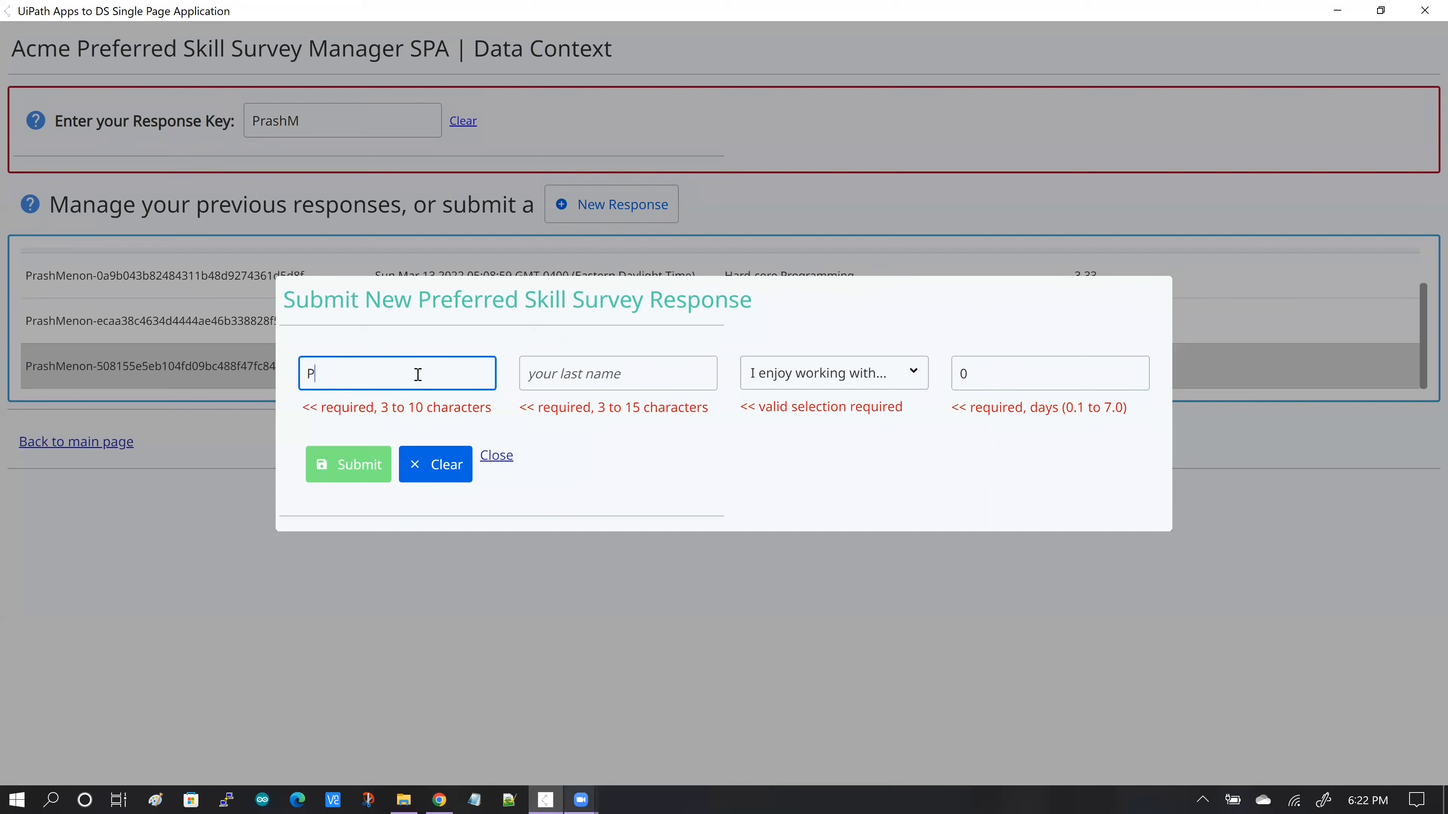
{"action": "key", "text": "Tab"}
{"action": "key", "text": "Tab"}
- Set the new response's favorite skill to Other and its days per week to 0.5, and submit it
{"action": "left_click", "coordinate": [906, 375]}
{"action": "scroll", "coordinate": [896, 595], "scroll_direction": "down", "scroll_amount": 1}
{"action": "left_click", "coordinate": [897, 598]}
{"action": "left_click", "coordinate": [983, 369]}
{"action": "type", "text": ".5"}
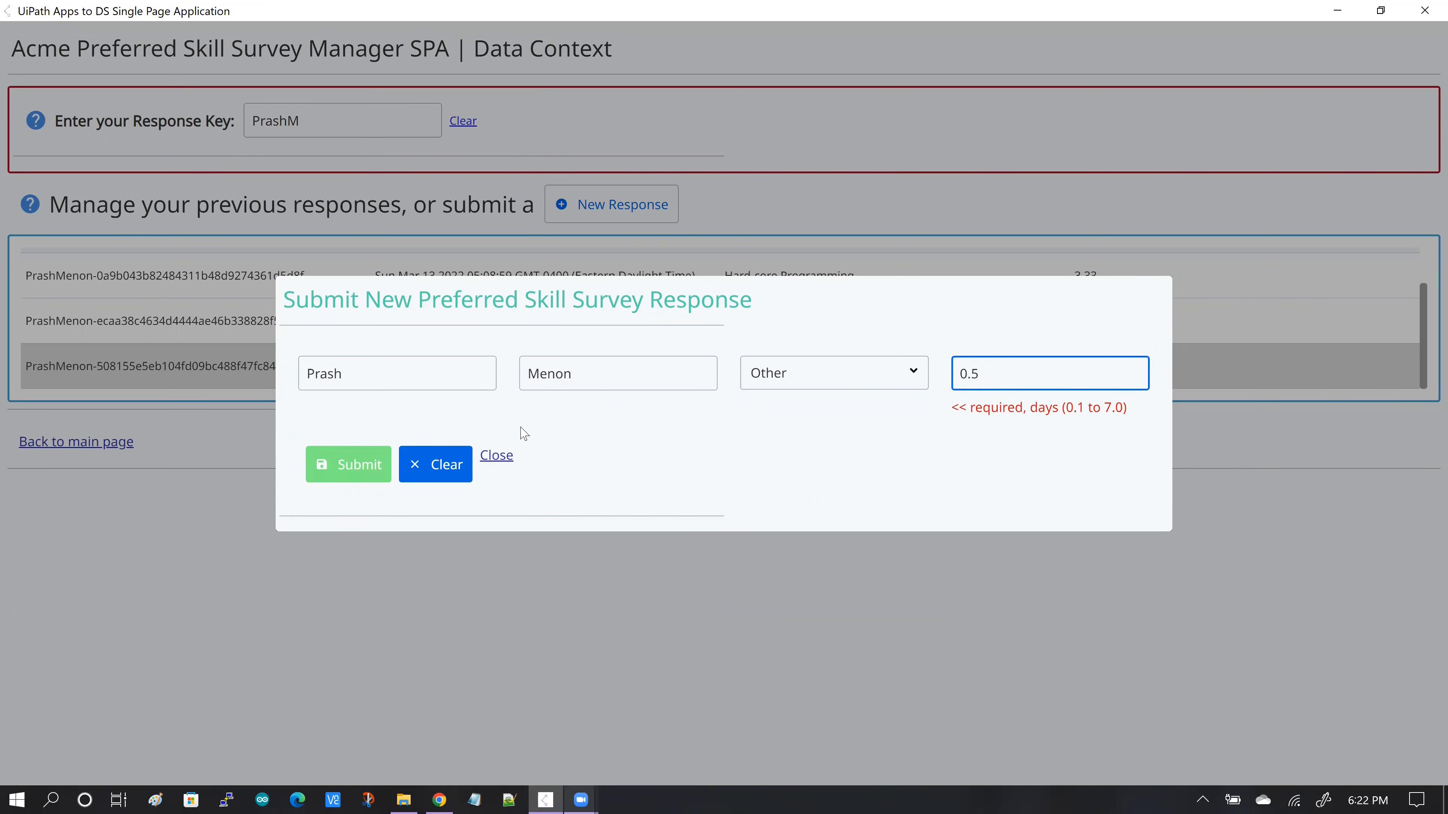
{"action": "left_click", "coordinate": [330, 456]}
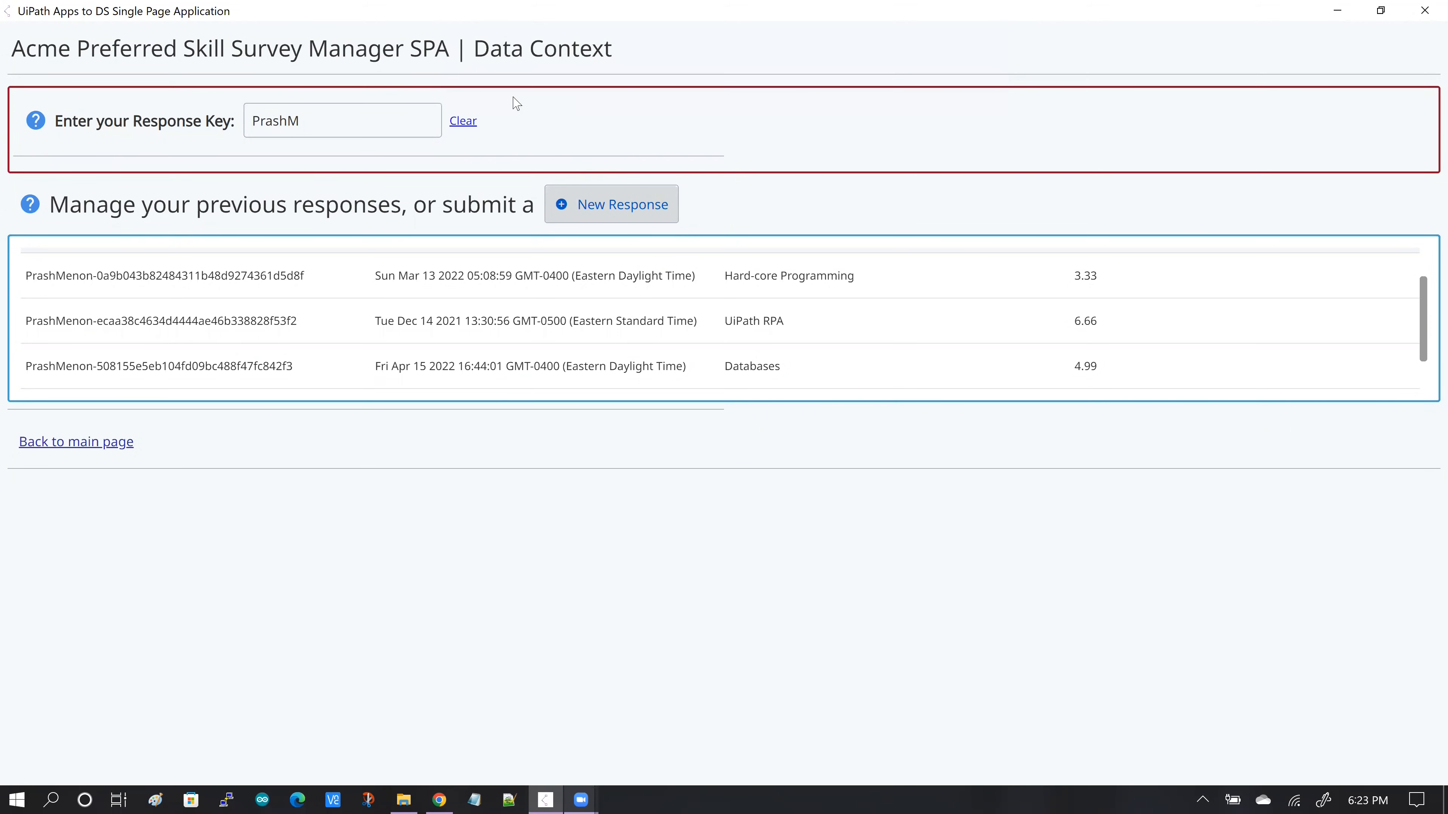
- Select the newly submitted Other response in the last row of the responses table
{"action": "left_click_drag", "start_coordinate": [1425, 339], "coordinate": [1425, 379]}
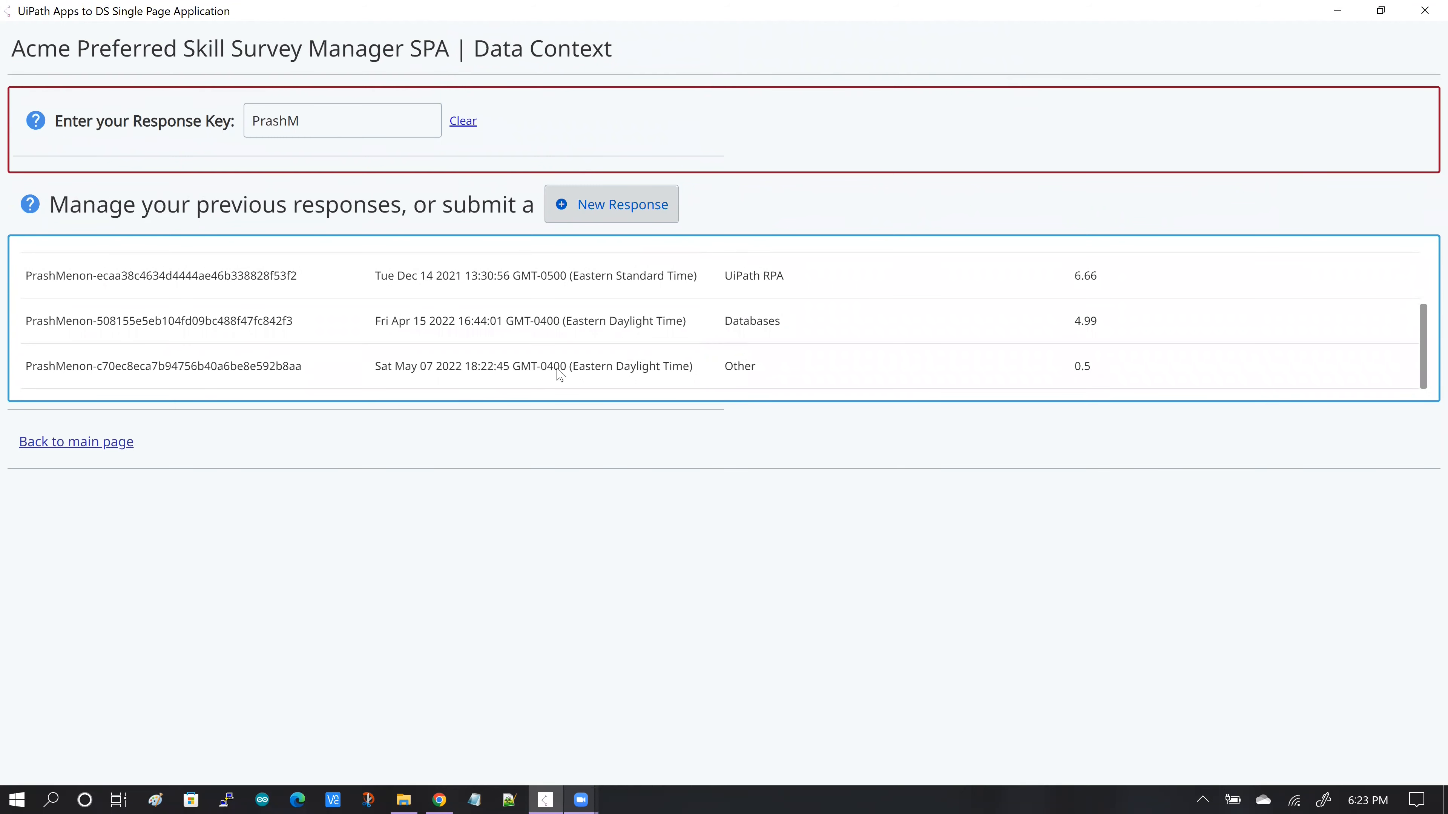
{"action": "left_click", "coordinate": [919, 372]}
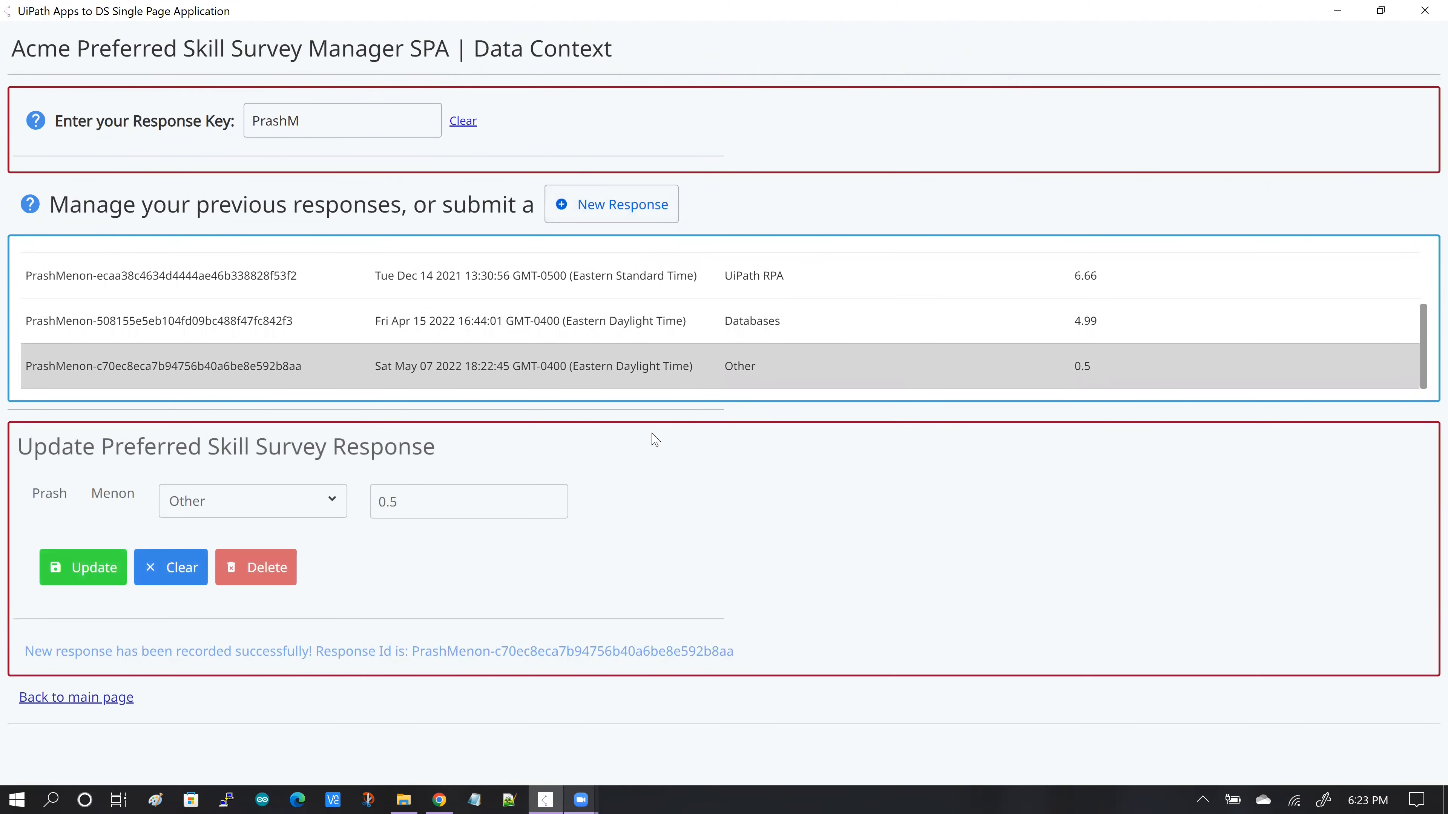